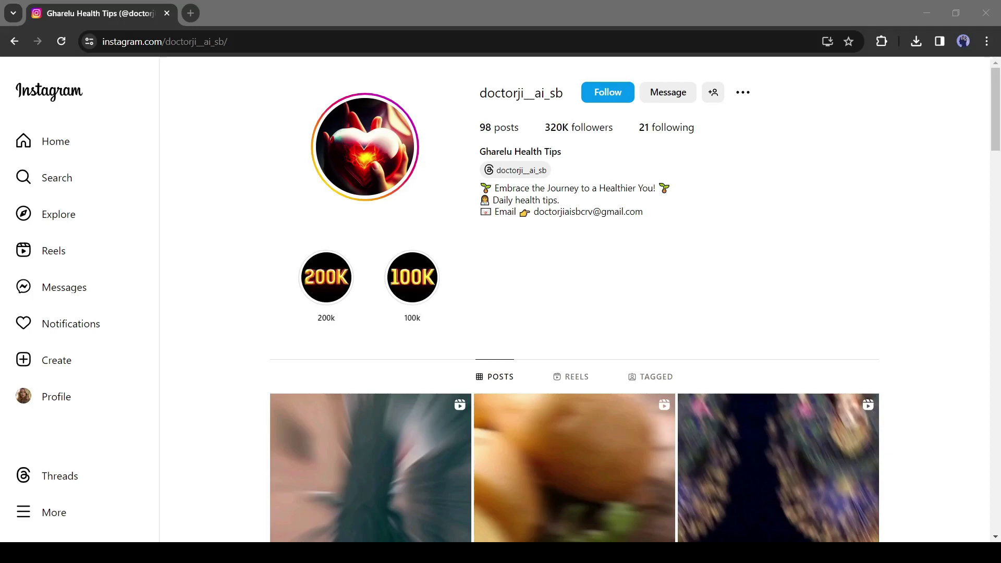
Step: Scroll through the second Health Tips profile's grid of AI-generated doctor portrait posts
scroll(608, 276, down, 8)
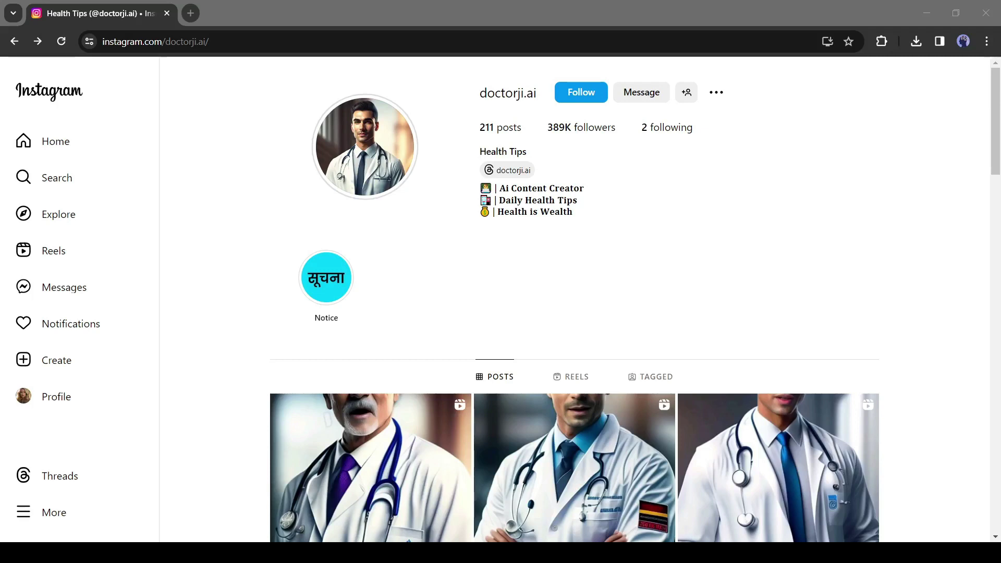
scroll(497, 326, down, 10)
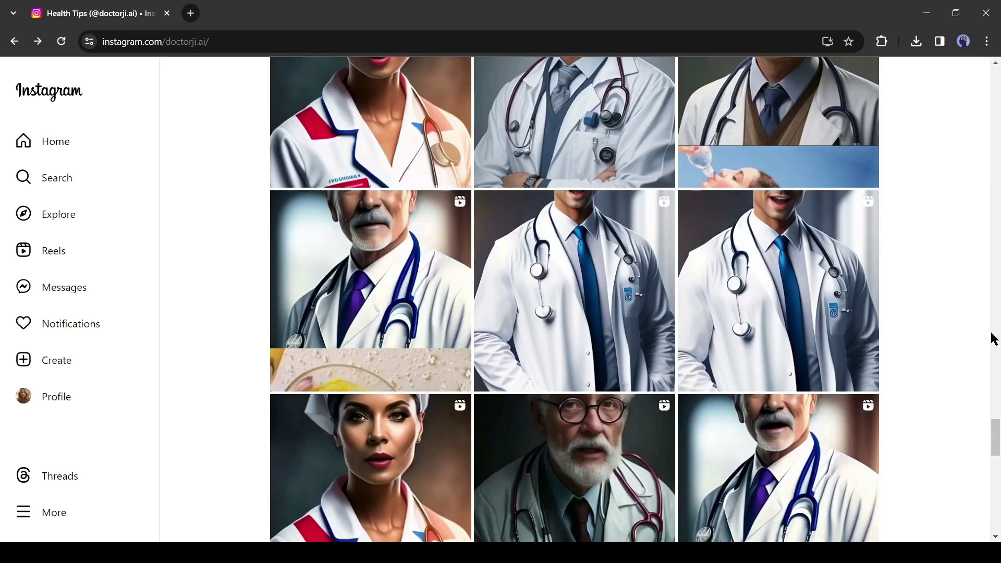
scroll(994, 339, down, 2)
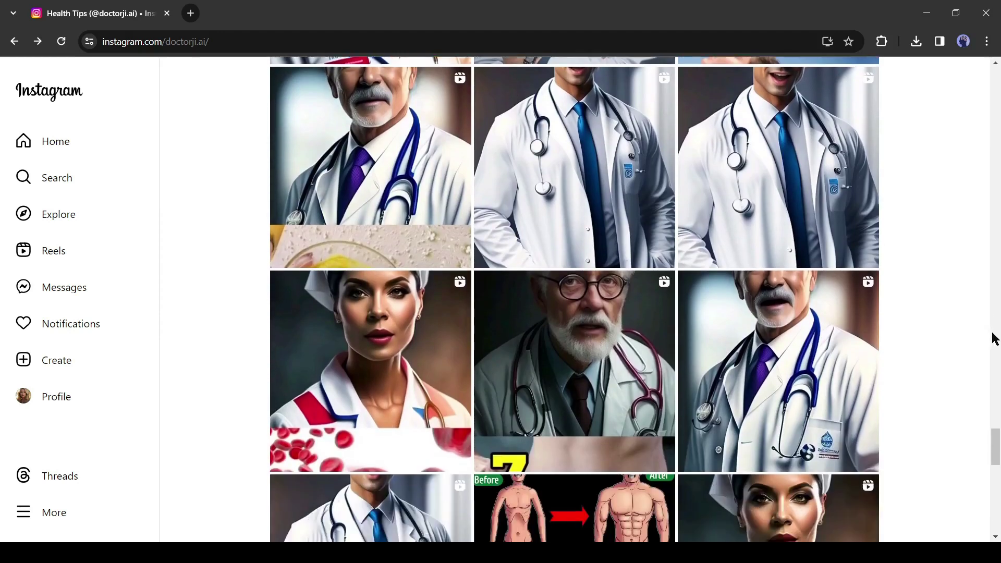
scroll(994, 339, up, 2)
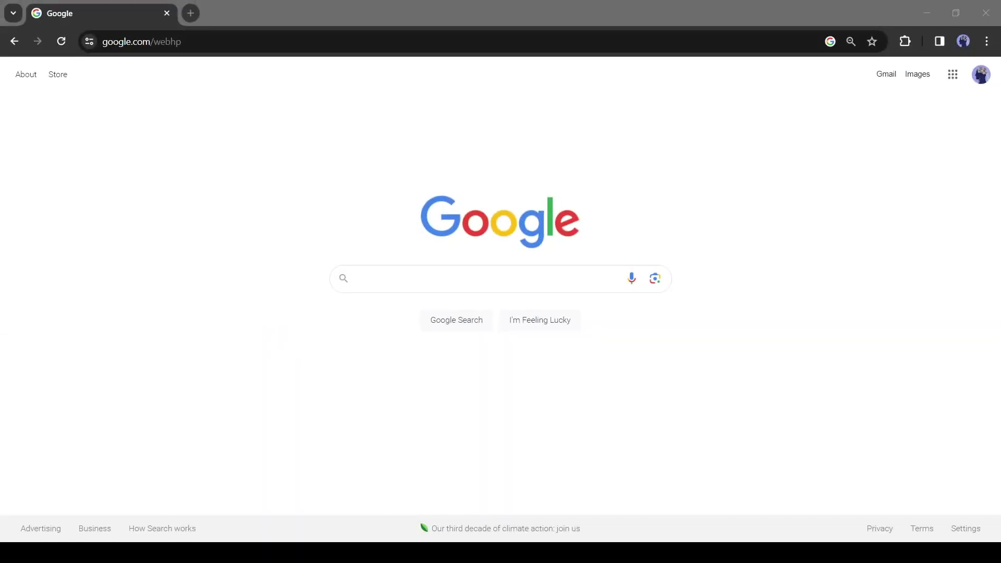
Step: Search Google for 'Weight Loss Tips'
click(408, 273)
text(Weight Loss Tips)
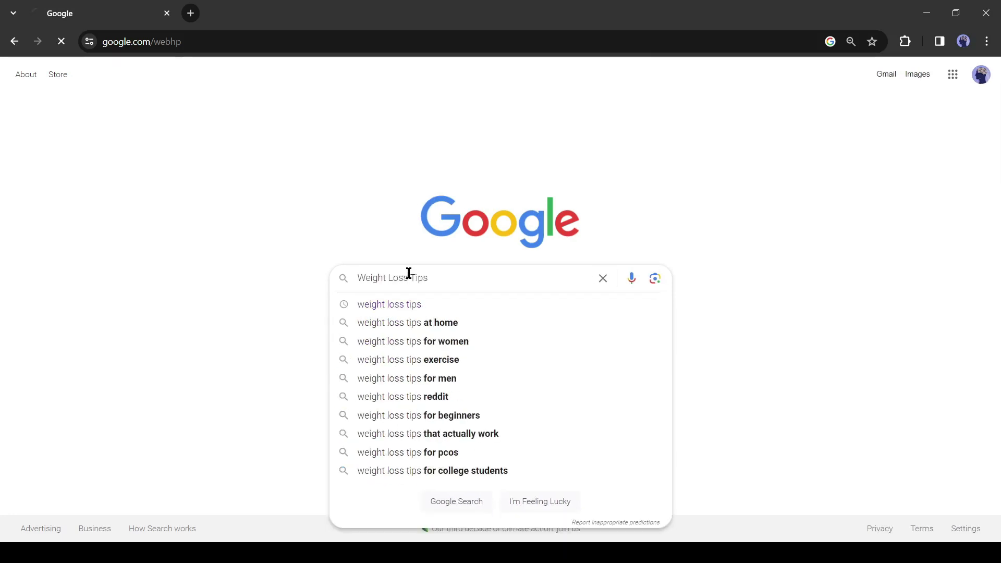
key(Return)
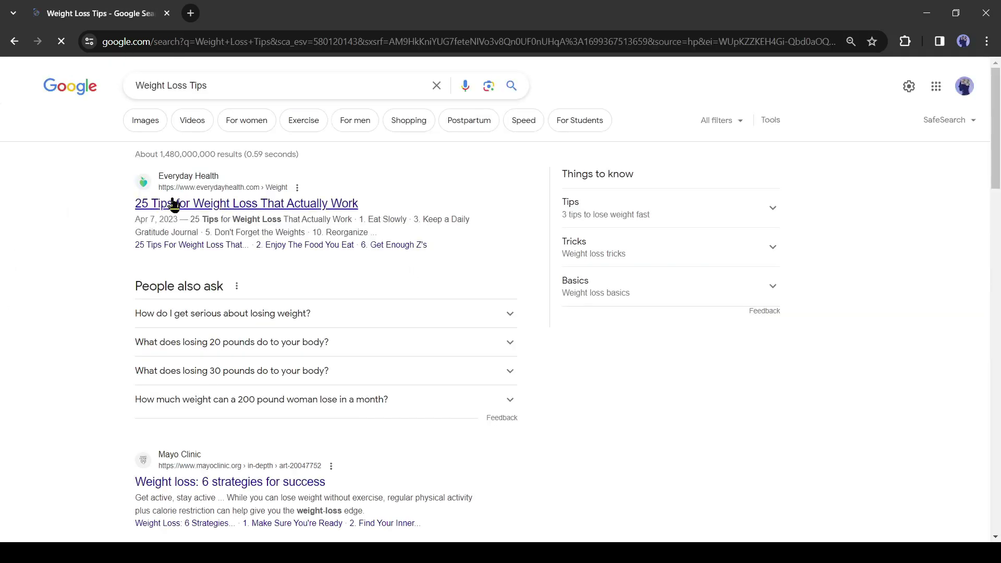
Step: Select the four paragraphs under 'Add protein to your diet' in the Healthline article
scroll(148, 317, down, 6)
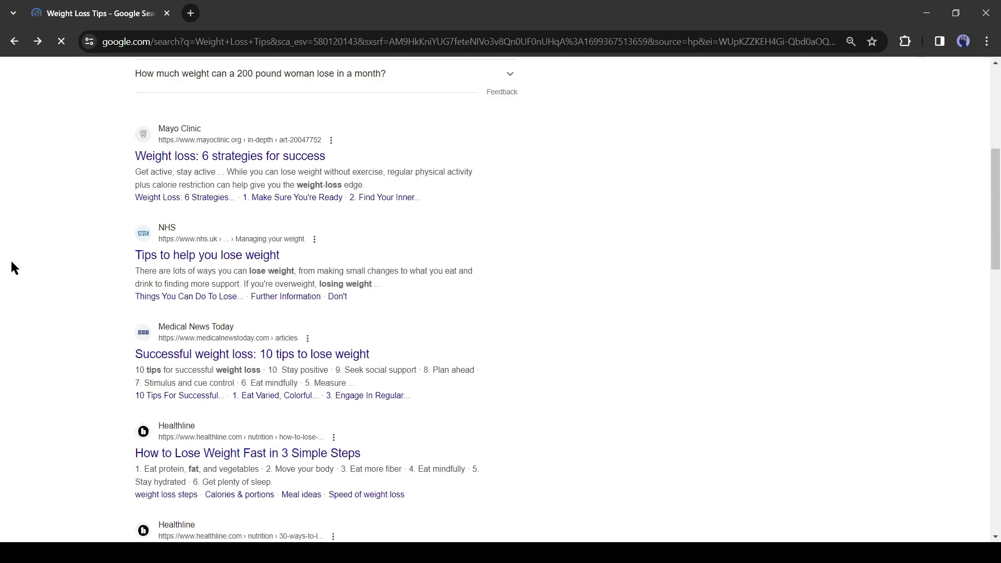
scroll(102, 272, down, 6)
scroll(151, 286, up, 2)
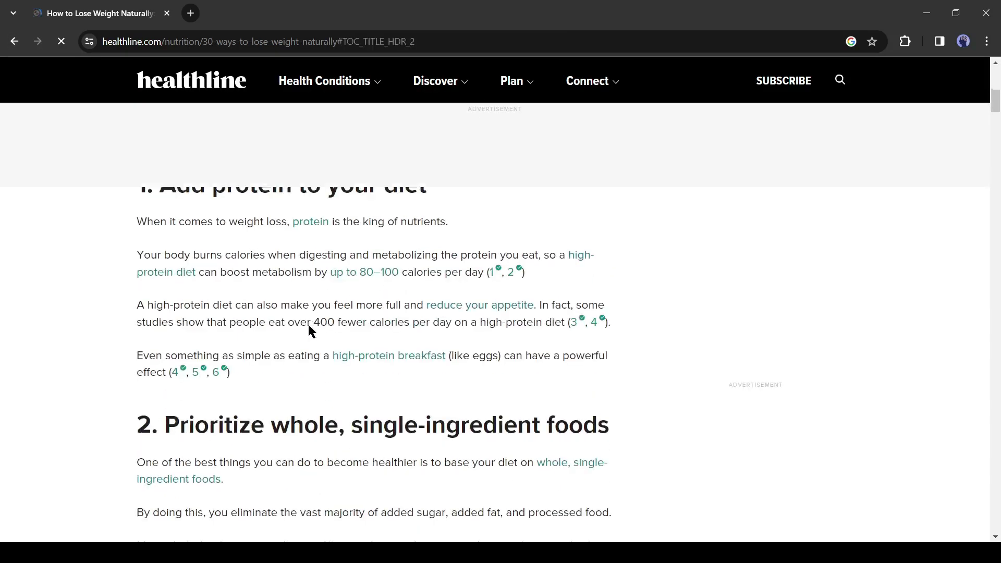
scroll(305, 331, up, 3)
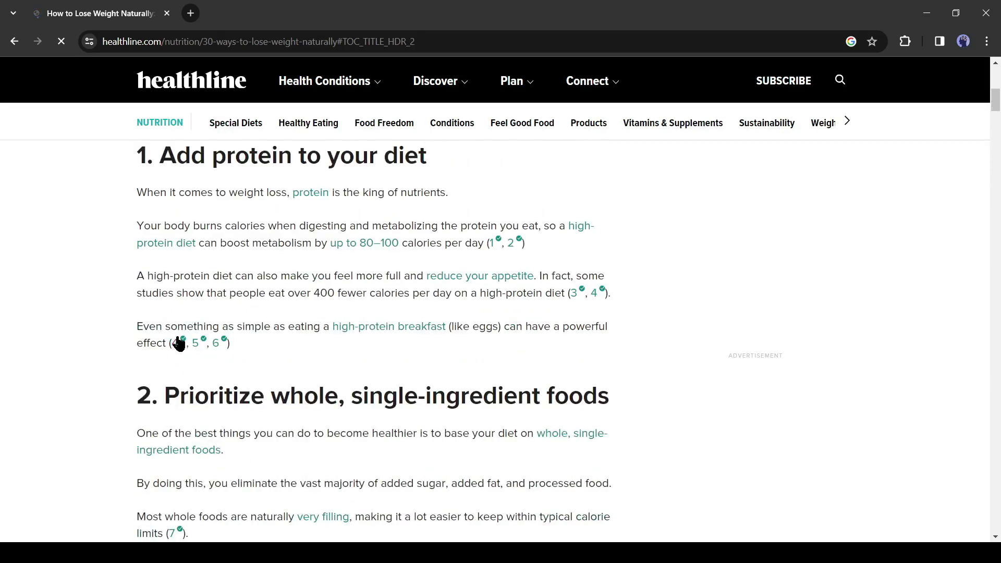
drag(231, 344, 159, 220)
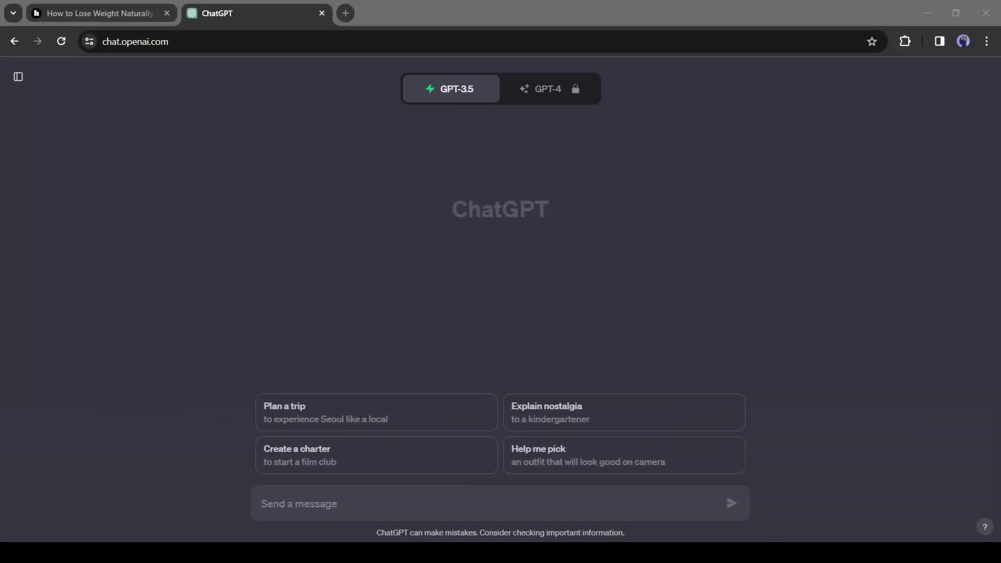
Step: Ask ChatGPT to rewrite the pasted protein article text, enclosed in quotes
click(325, 504)
text(Rewrite)
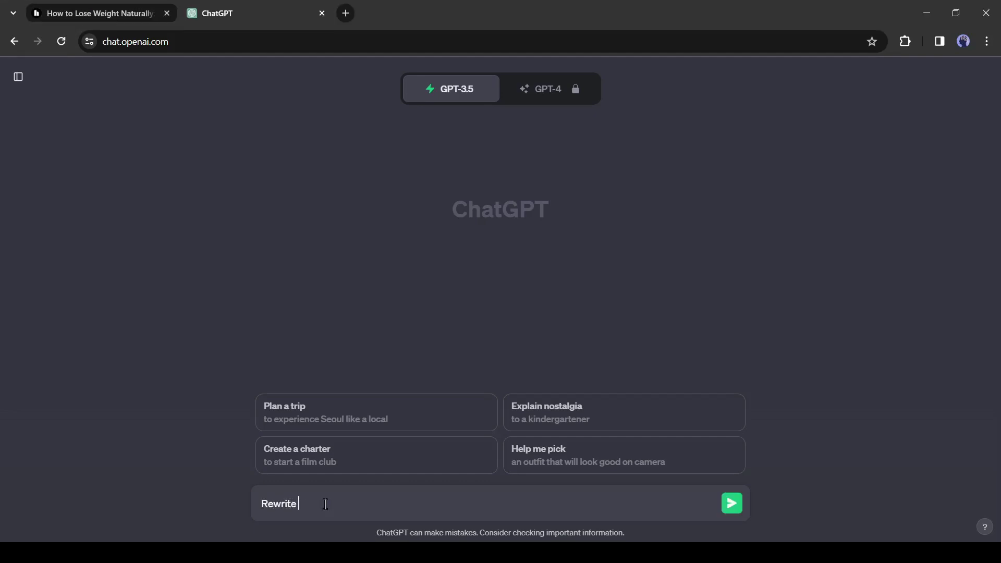
text( the article ")
text(When it comes to weight loss, protein is the king of nutrients.  Your body burns calories when digesting and metabolizing the protein you eat, so a high-protein diet can boost metabolism by up to 80–100 calories per day (1Trusted Source, 2Trusted Source).  A high-protein diet can also make you feel more full and reduce your appetite. In fact, some studies show that people eat over 400 fewer calories per day on a high-protein diet (3Trusted Source, 4Trusted Source).  Even something as simple as eating a high-protein breakfast (like eggs) can have a powerful effect (4Trusted Source, 5Trusted Source, 6Trusted Source))
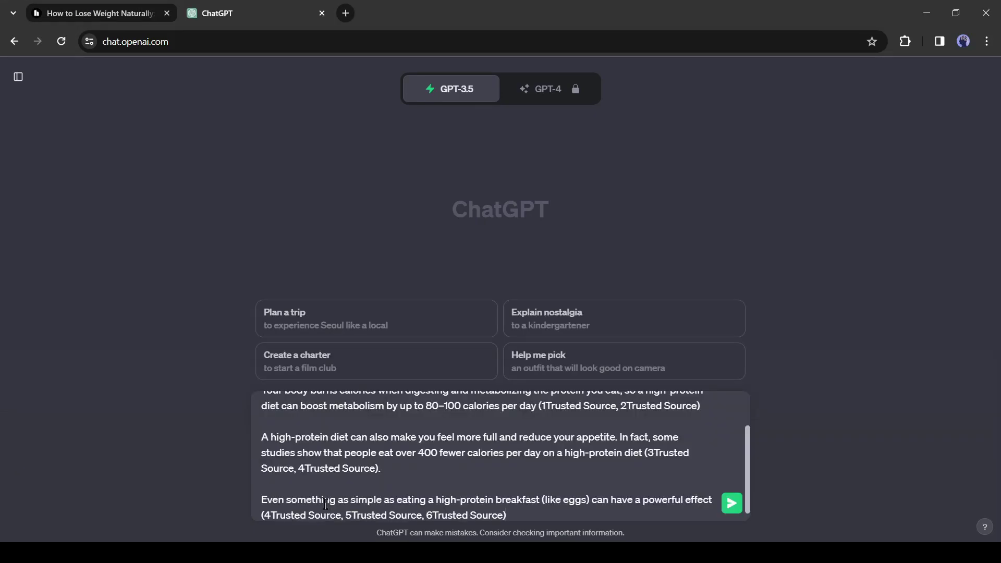
text(")
key(Return)
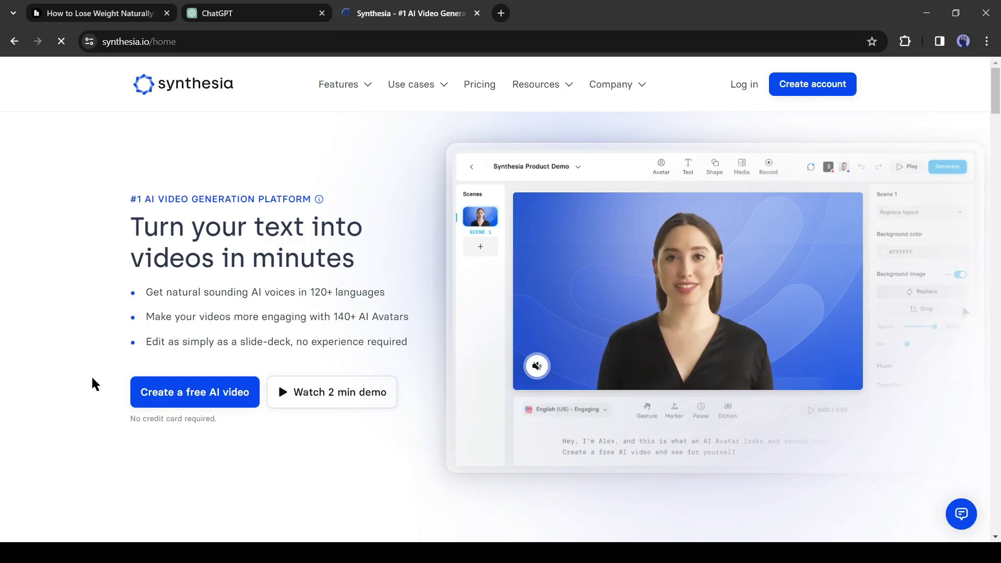
Step: Browse the synthesia.io homepage, then log in to reach the Synthesia STUDIO dashboard
scroll(386, 362, down, 15)
scroll(385, 363, down, 5)
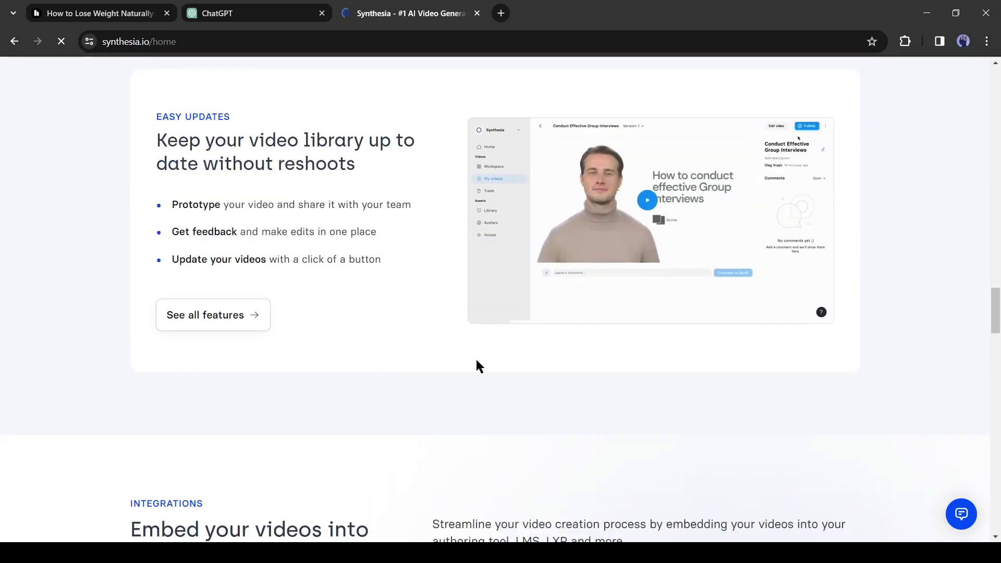
scroll(856, 369, up, 10)
scroll(846, 367, up, 15)
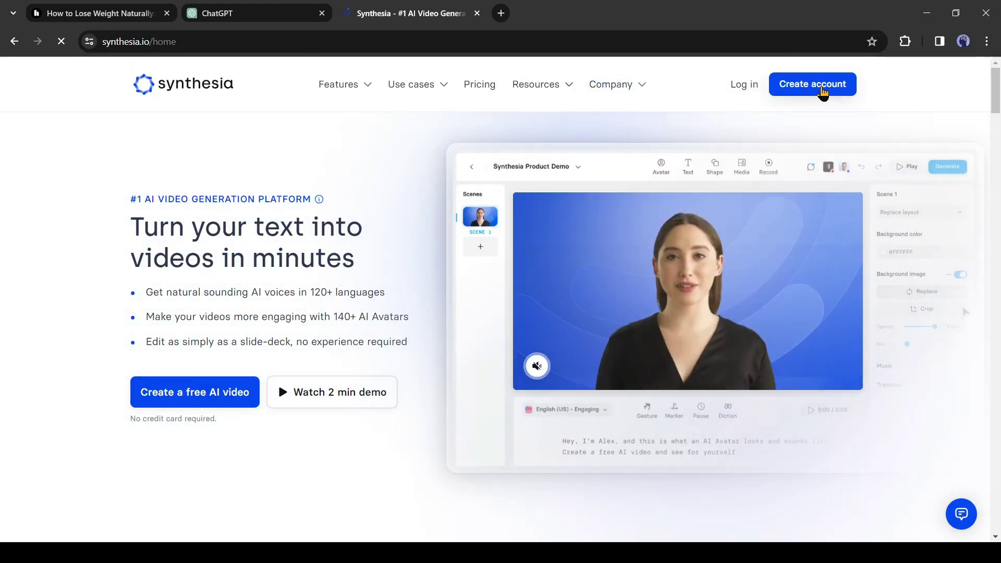
click(815, 91)
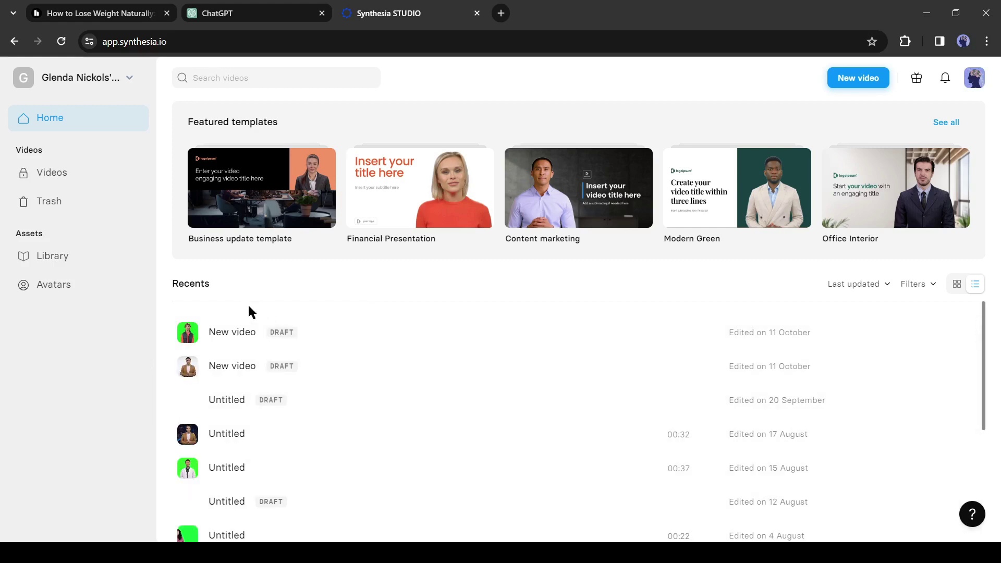
click(949, 123)
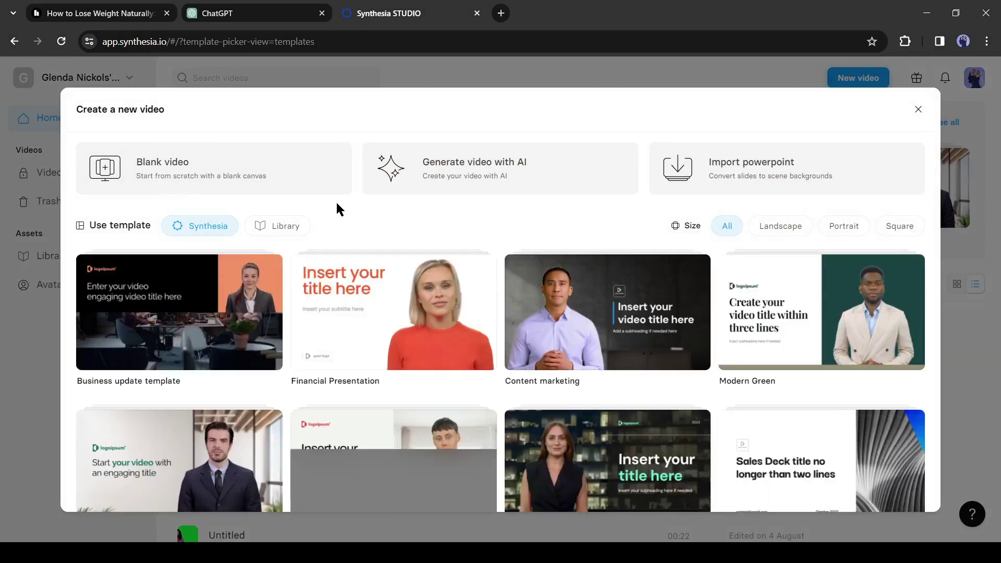
scroll(313, 333, down, 7)
scroll(330, 339, up, 7)
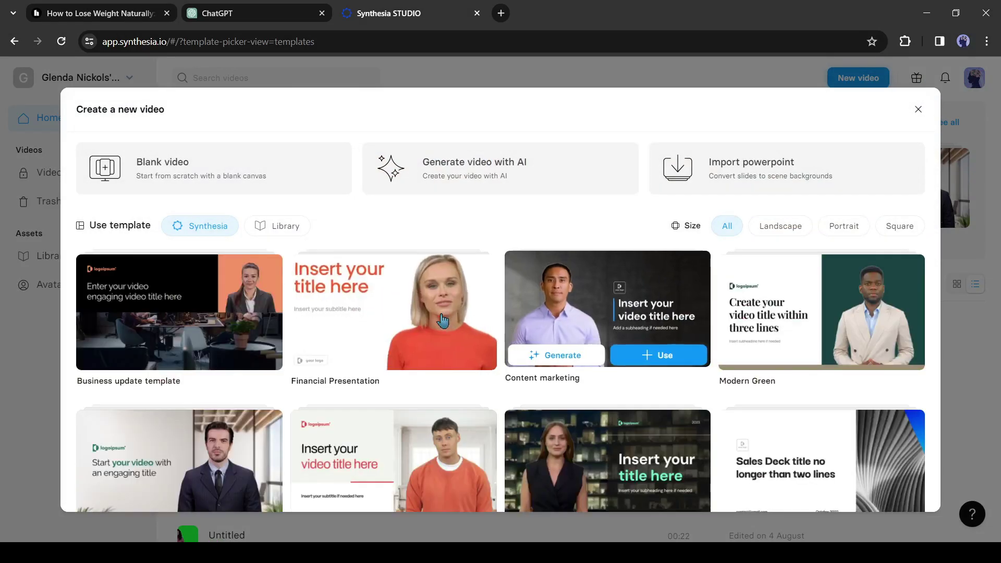
scroll(411, 323, down, 8)
scroll(411, 334, down, 1)
scroll(408, 337, down, 6)
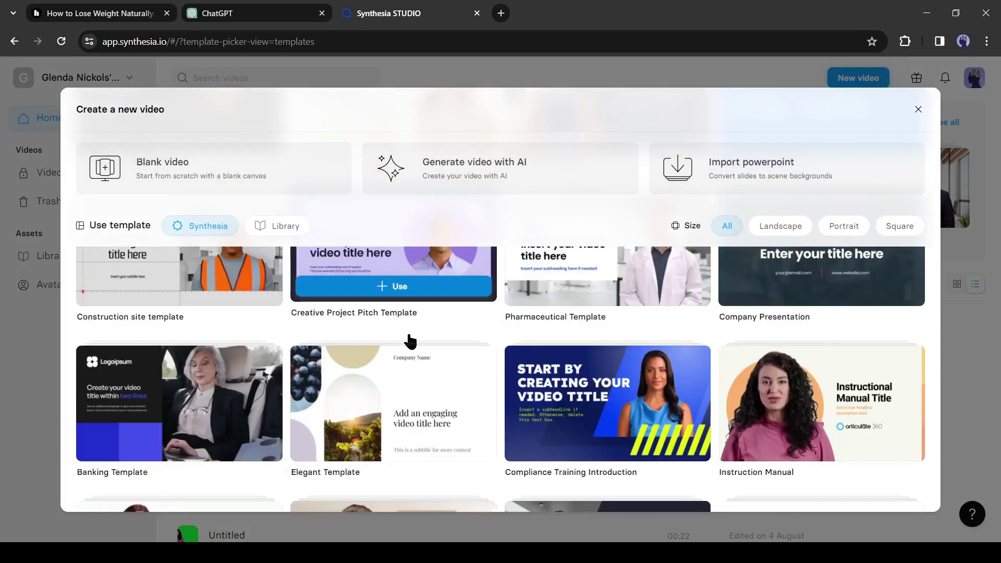
click(917, 112)
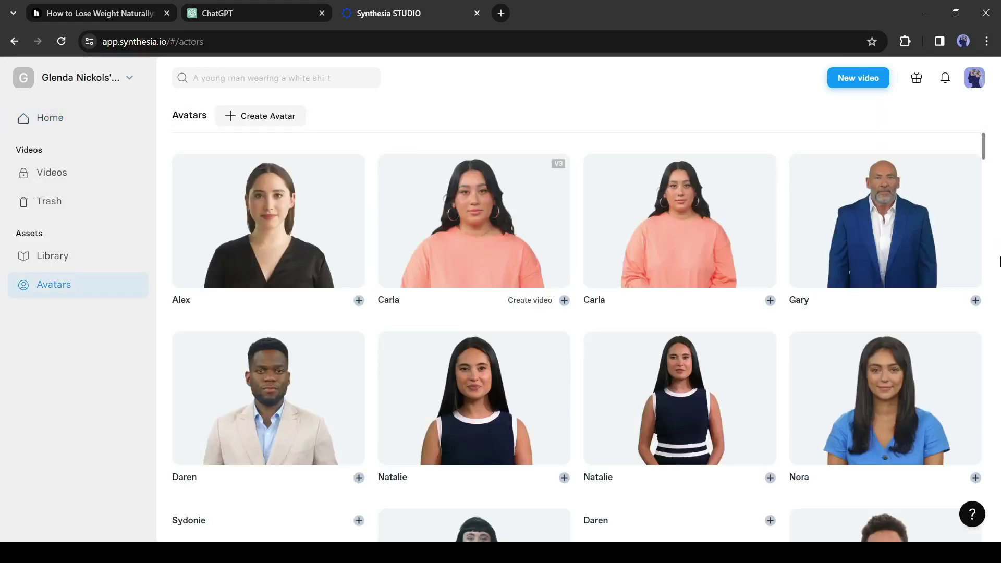
Step: Find the doctor Olivia avatar in the Avatars library and play its sample preview
scroll(906, 313, down, 5)
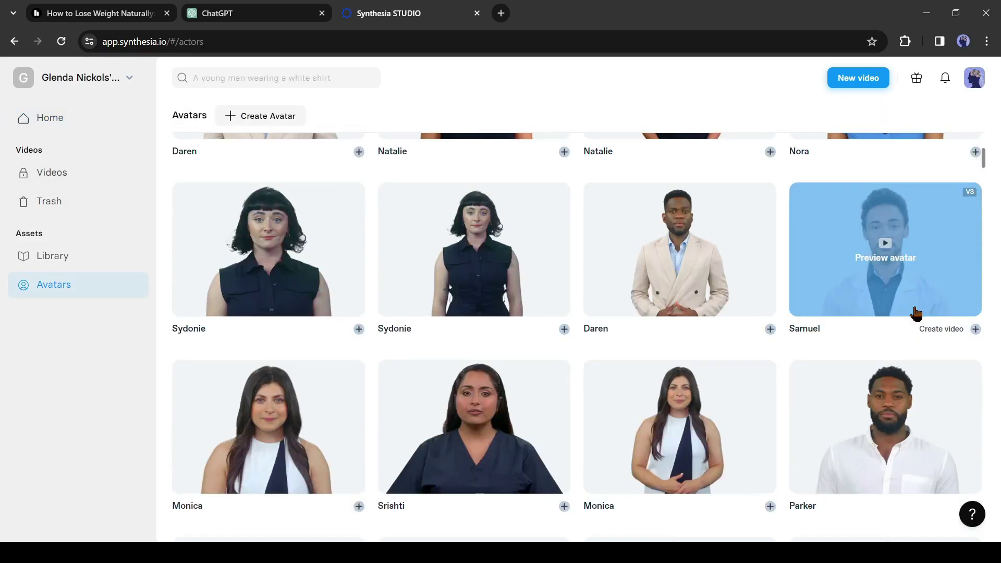
scroll(916, 314, down, 5)
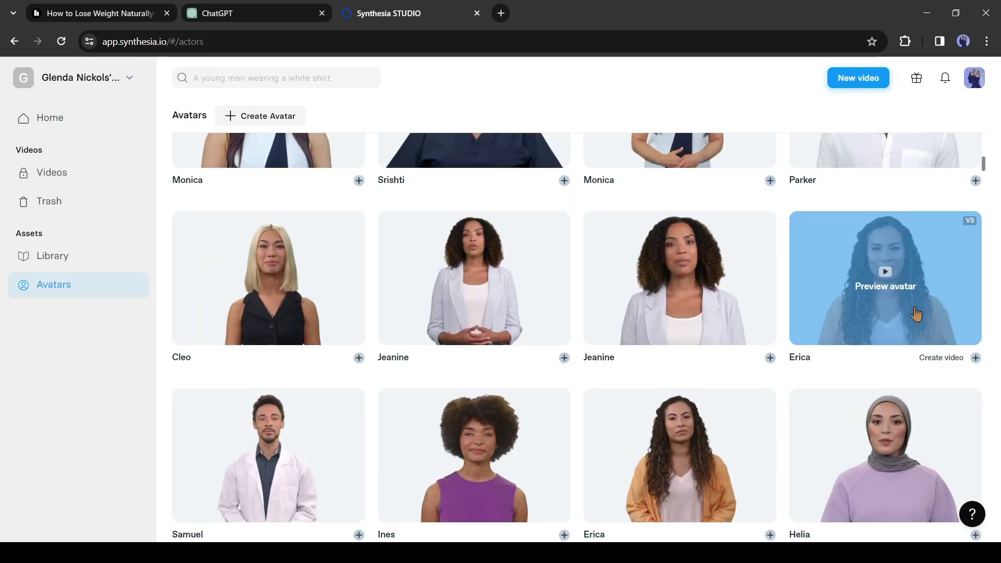
scroll(916, 314, down, 20)
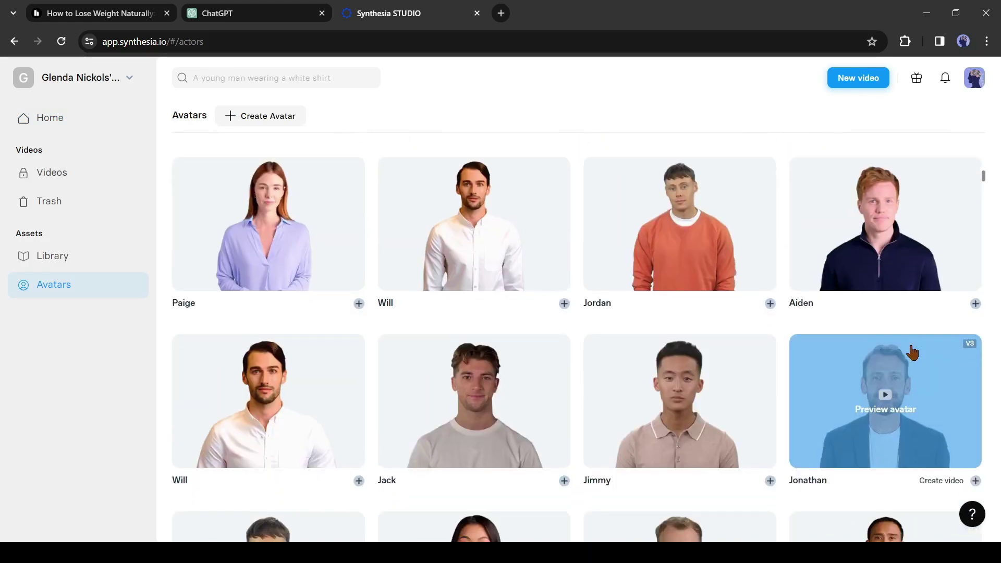
scroll(911, 351, down, 20)
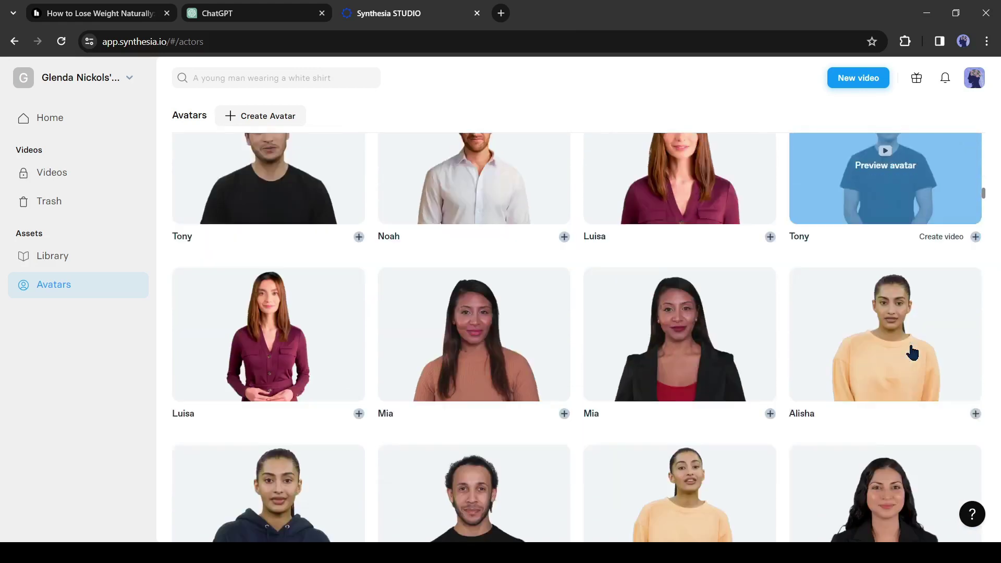
scroll(908, 338, down, 20)
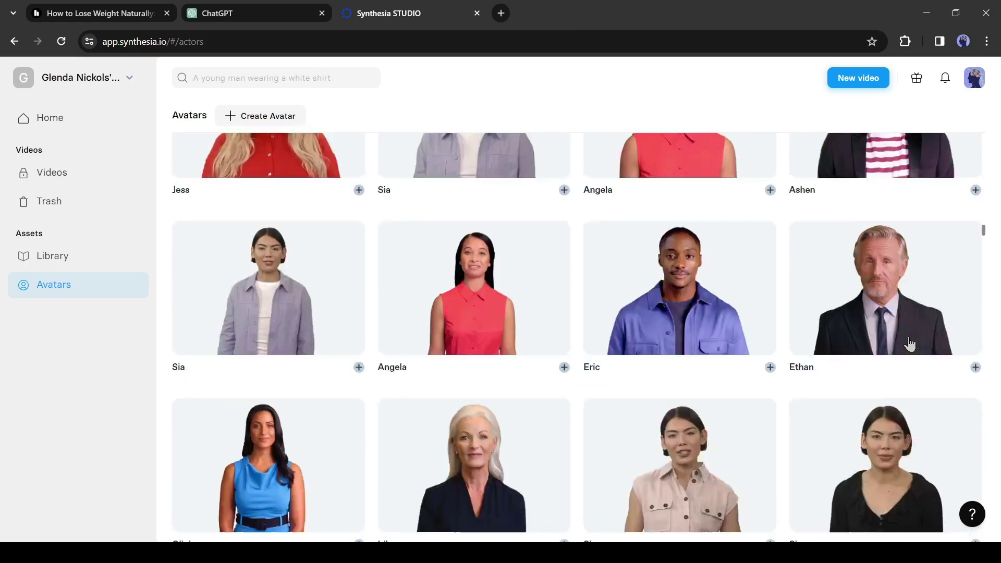
scroll(908, 341, down, 20)
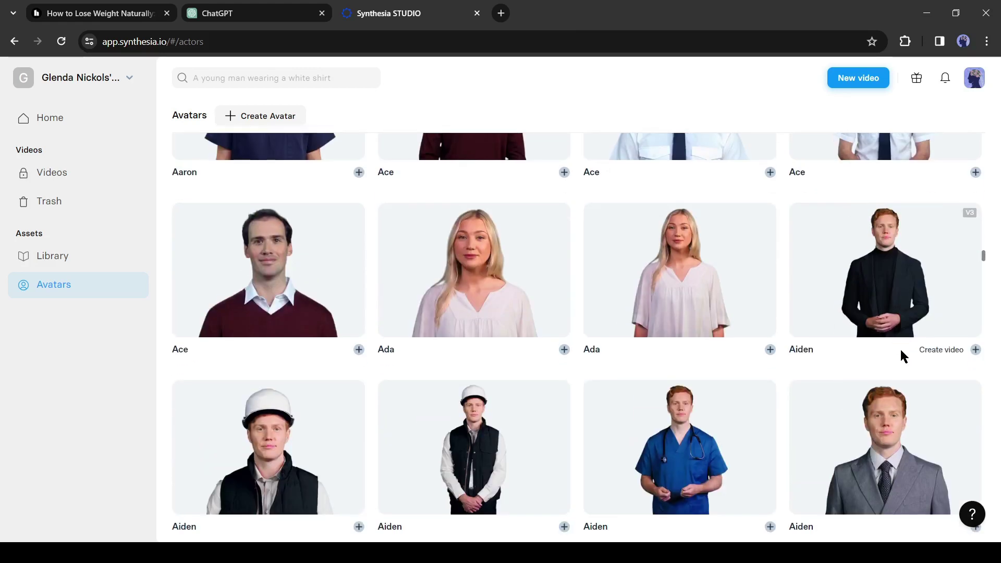
scroll(646, 323, up, 5)
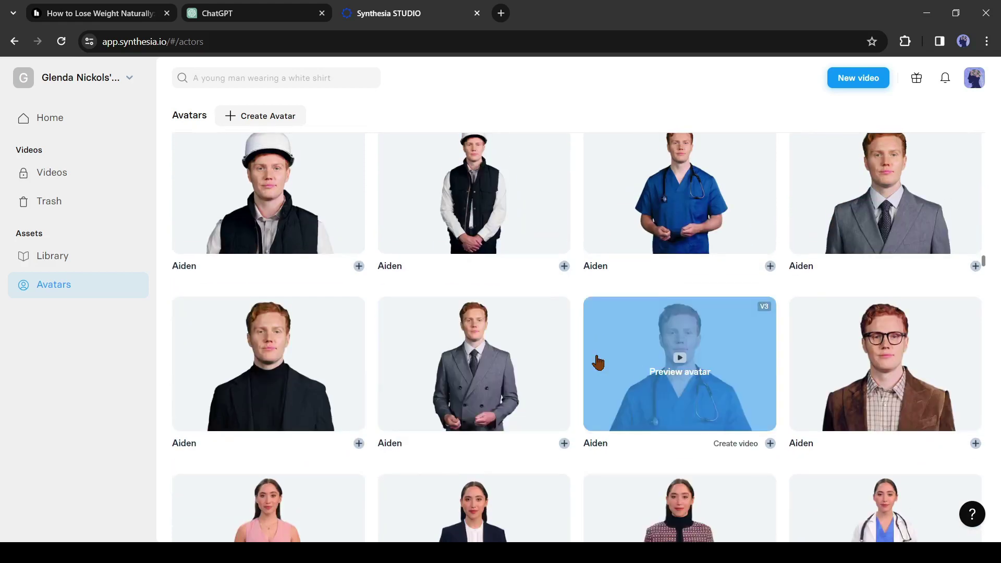
scroll(679, 271, down, 15)
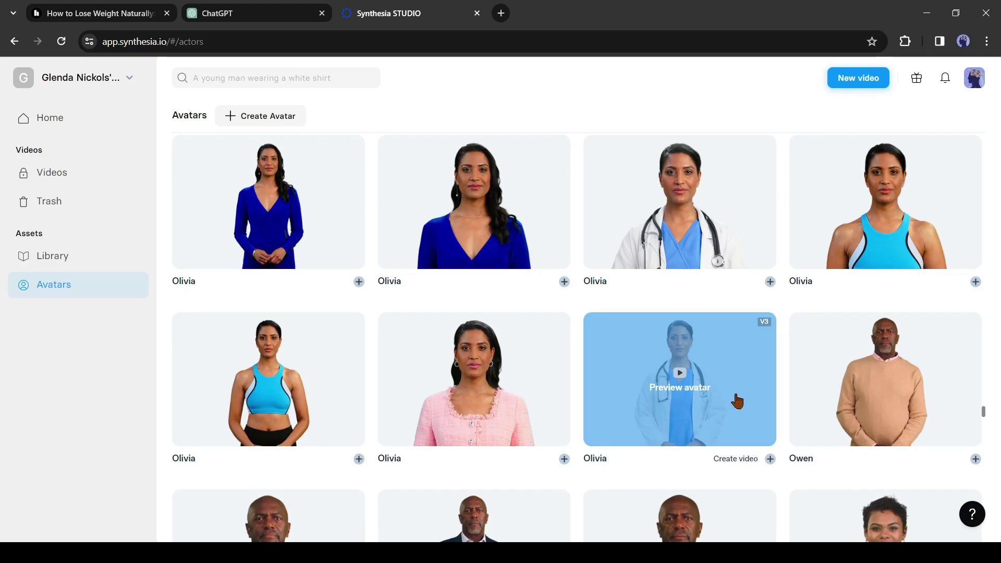
click(736, 401)
click(343, 333)
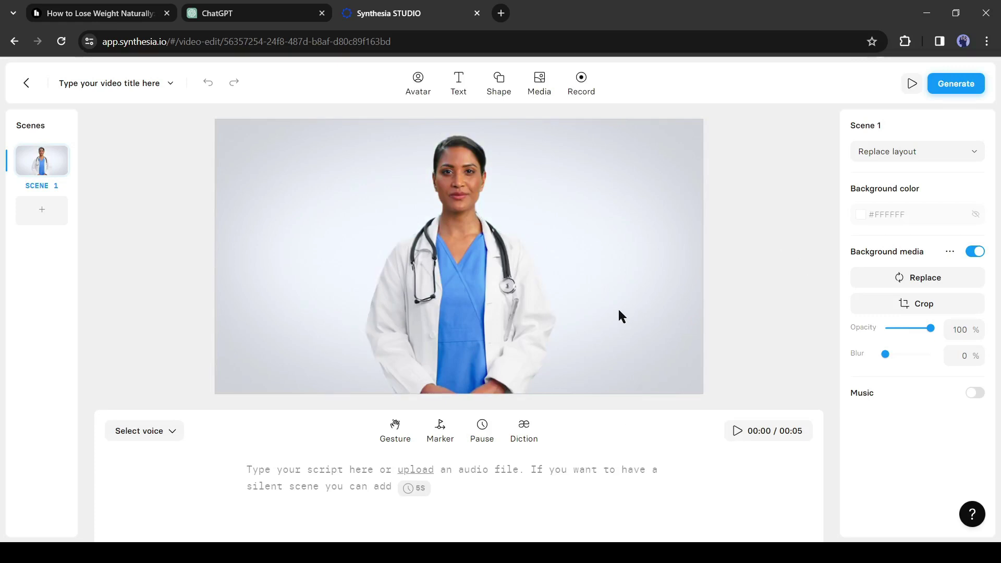
Step: Switch the video to Portrait 9:16 and enlarge the doctor avatar to about 1193×1489
click(171, 83)
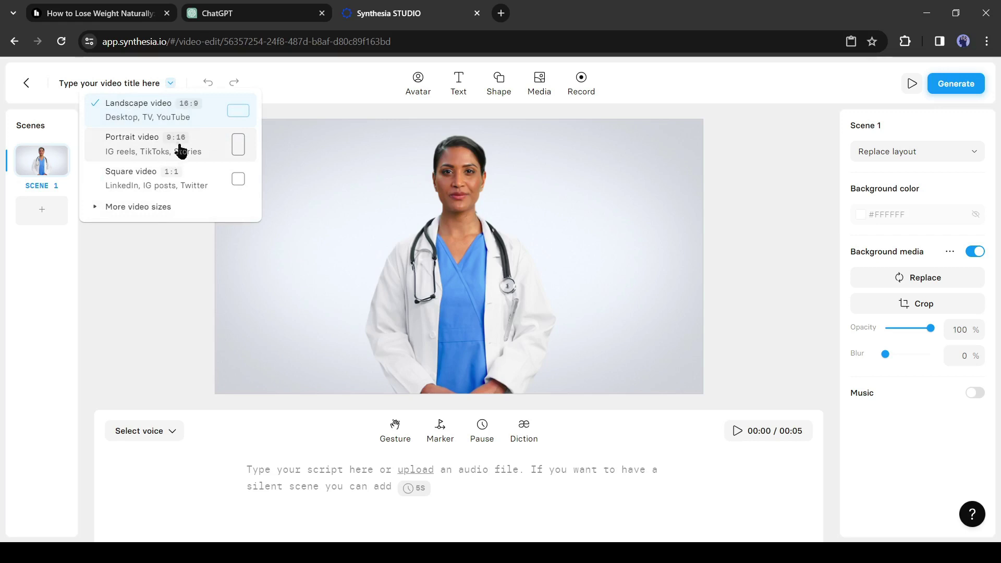
click(180, 151)
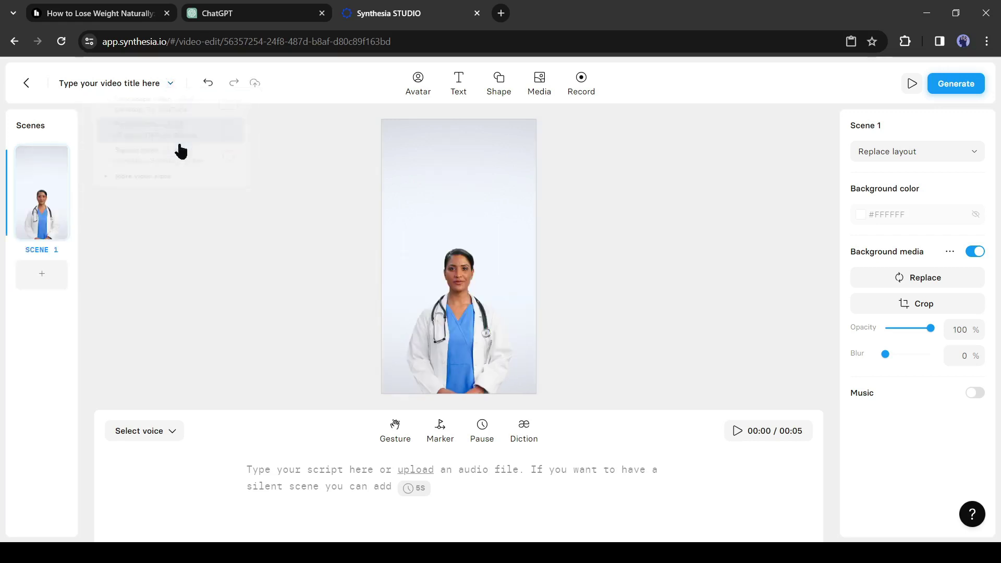
click(466, 271)
drag(519, 246, 549, 211)
drag(401, 214, 366, 185)
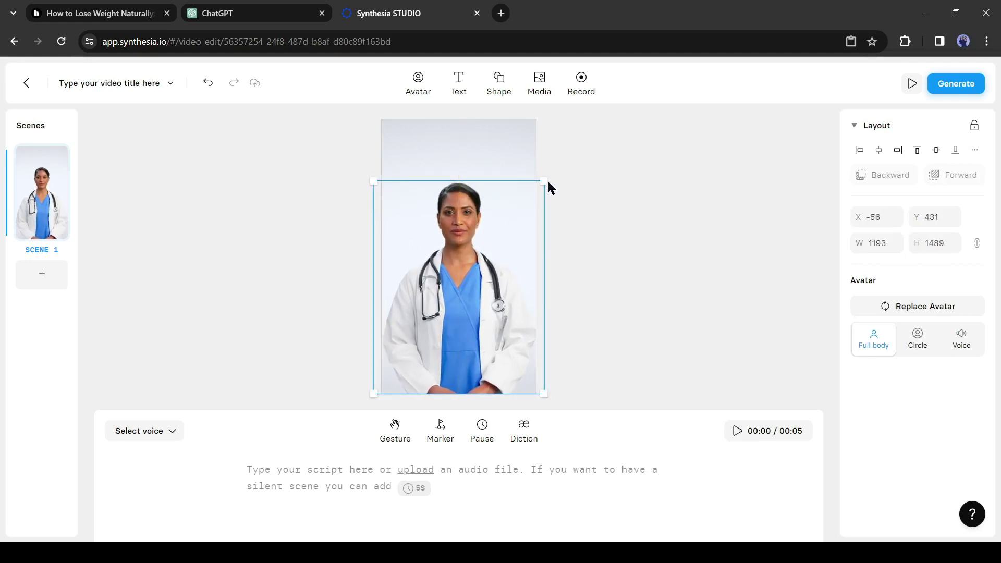
Step: Select and copy ChatGPT's first reworded protein paragraph
click(218, 132)
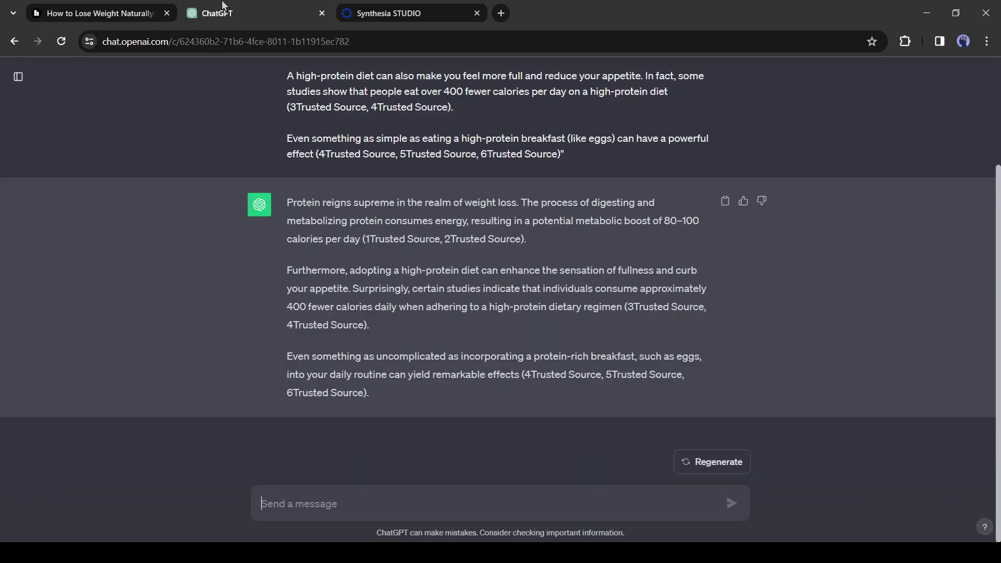
scroll(598, 272, up, 2)
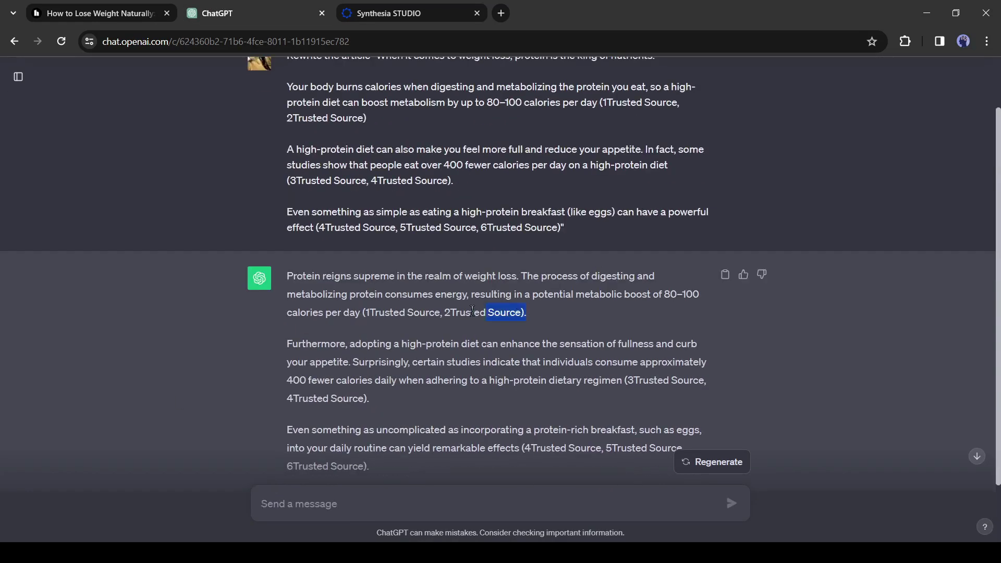
drag(472, 311, 287, 276)
key(ctrl+c)
key(ctrl+Tab)
Step: Paste the paragraph into Scene 1's script and delete its trailing source citations
click(107, 440)
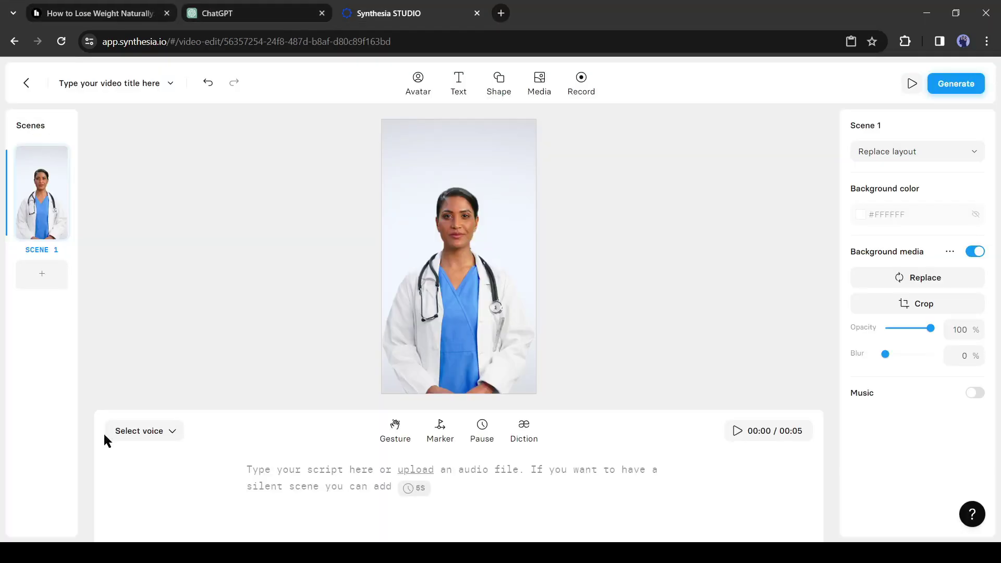
click(281, 479)
key(ctrl+v)
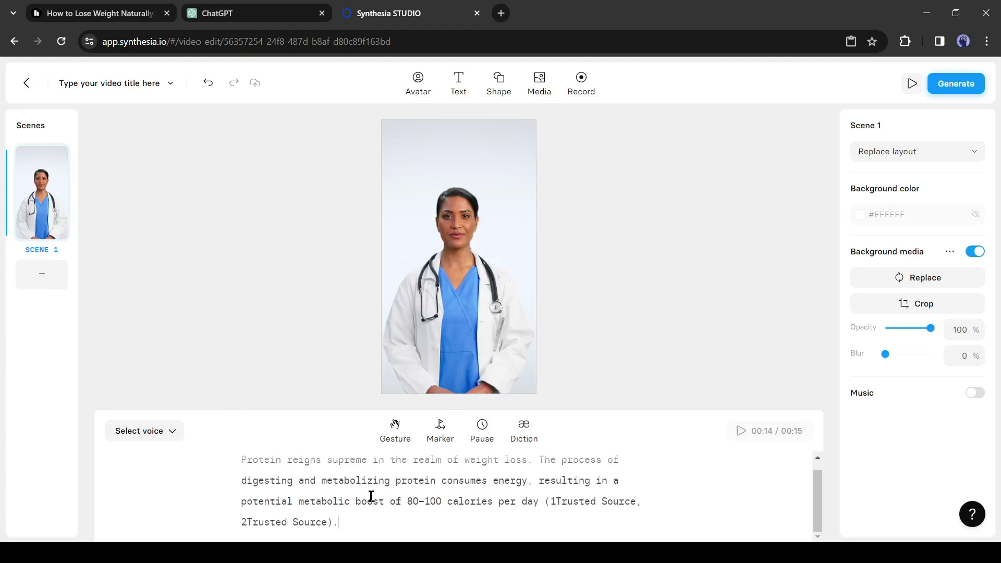
shift+click(542, 509)
key(BackSpace)
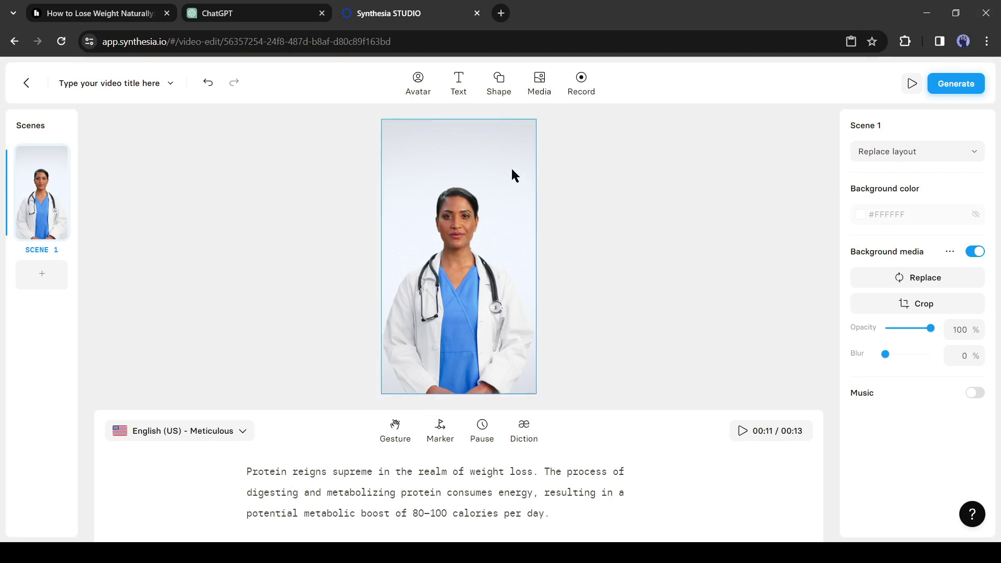
Step: Replace Scene 1's background with the Shutterstock 'Weight Loss' clip of a woman at a plate
click(941, 280)
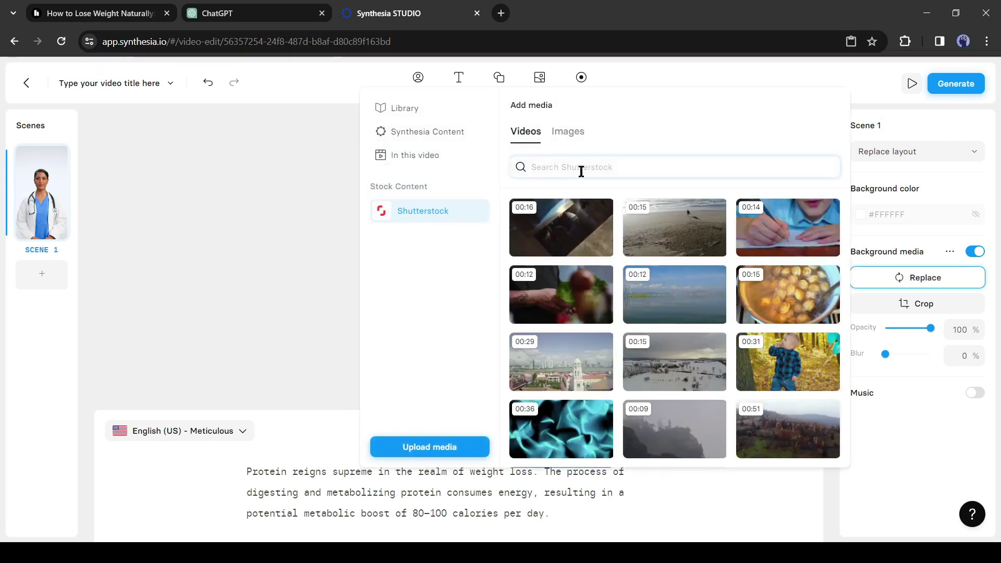
click(559, 167)
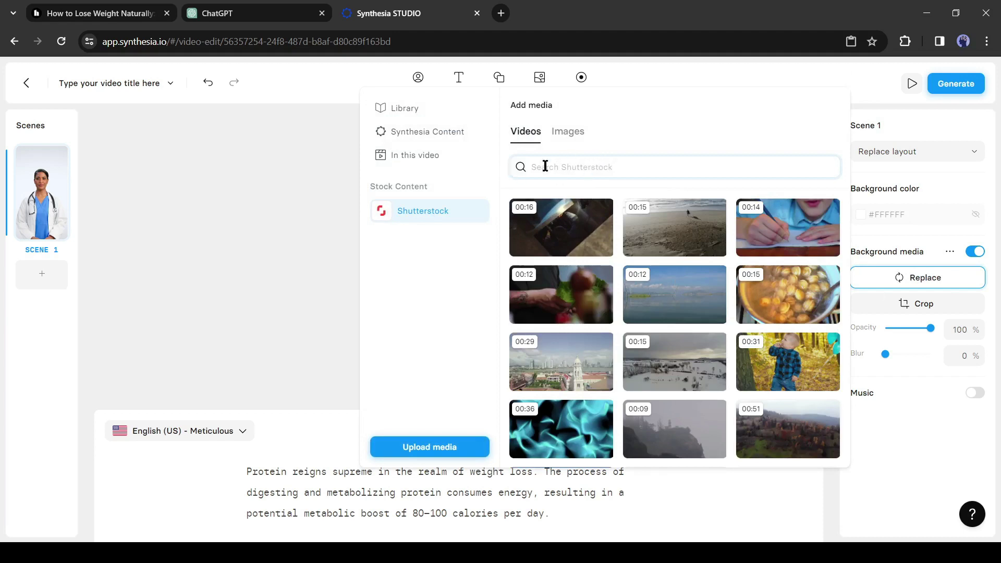
click(582, 162)
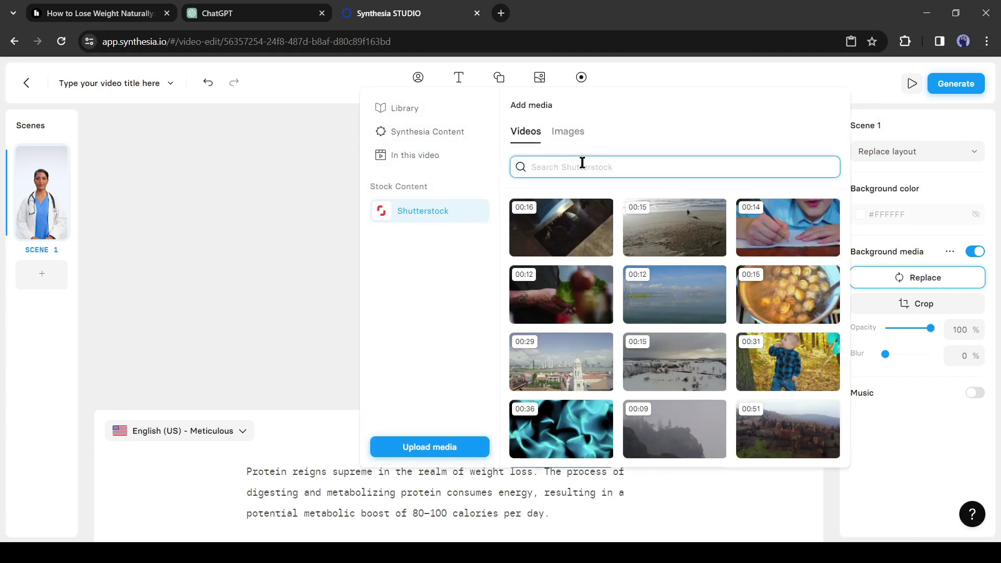
text(Weight Loss)
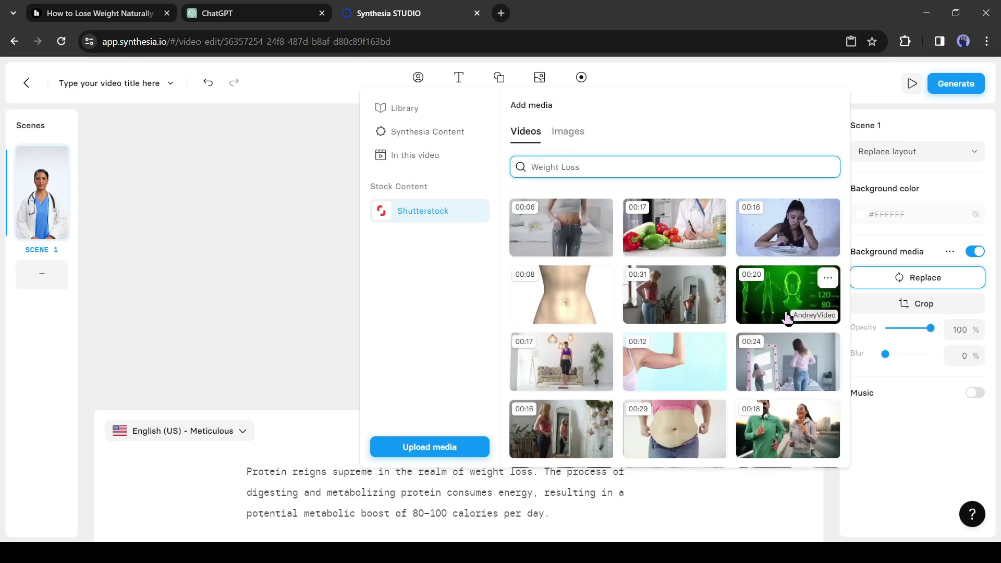
scroll(782, 292, down, 4)
scroll(775, 348, down, 2)
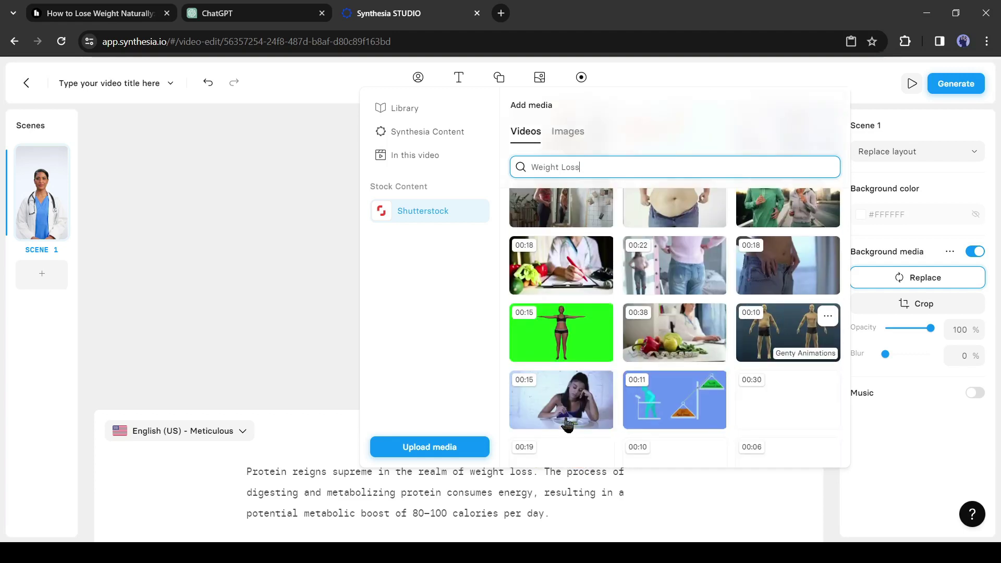
click(582, 338)
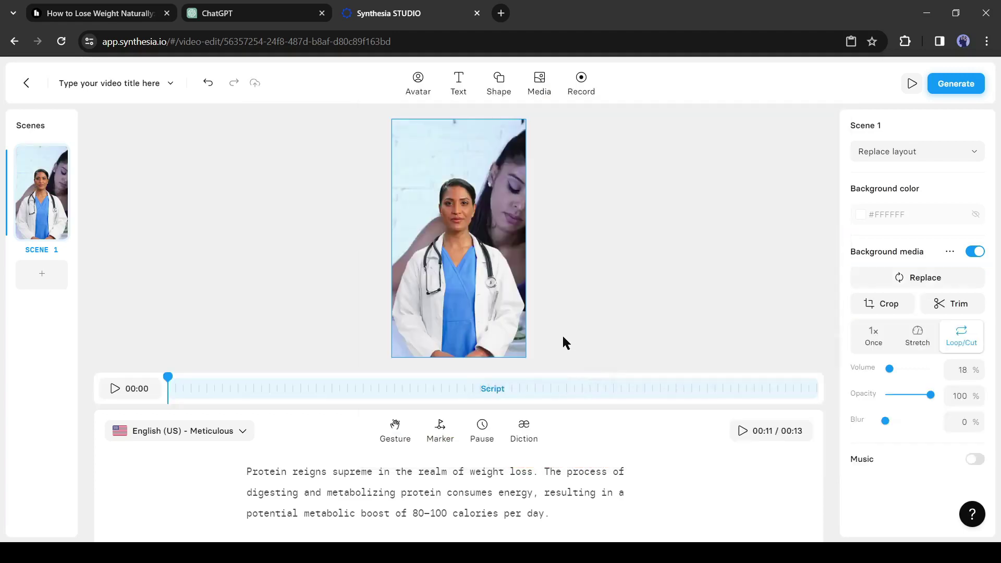
Step: Reframe the background clip in the vertical frame and set its opacity to 52%
double_click(506, 177)
drag(506, 178, 472, 177)
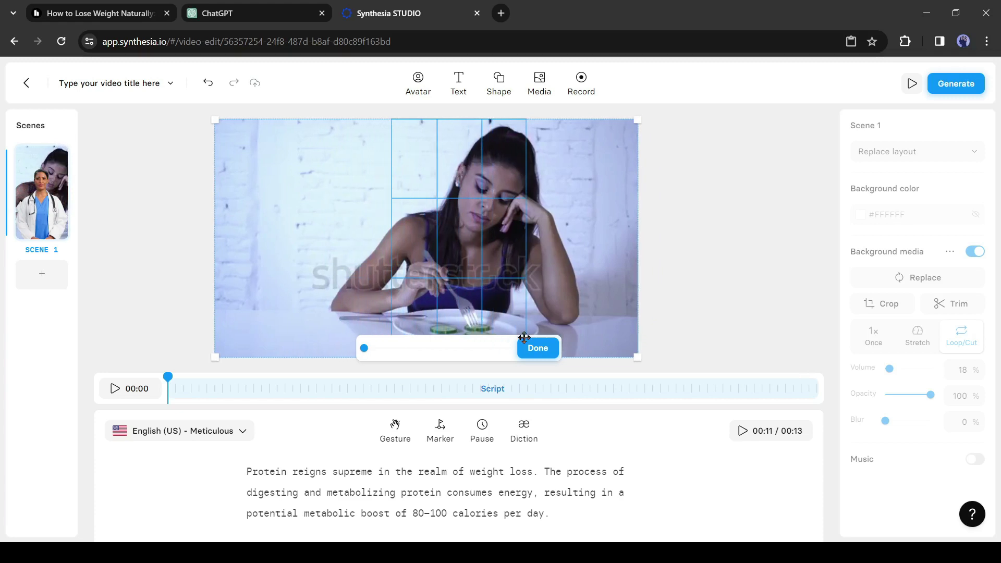
click(655, 301)
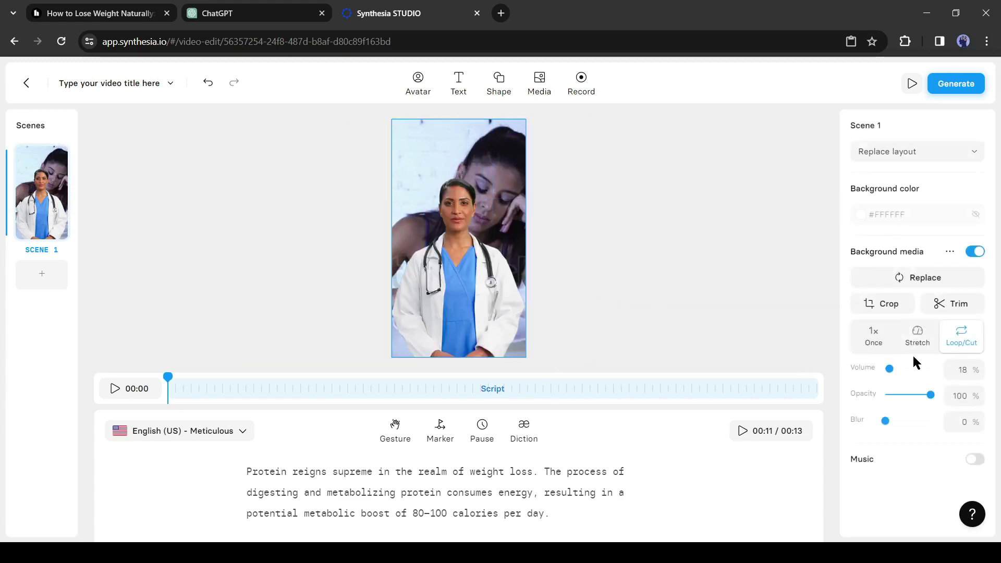
drag(931, 395, 911, 405)
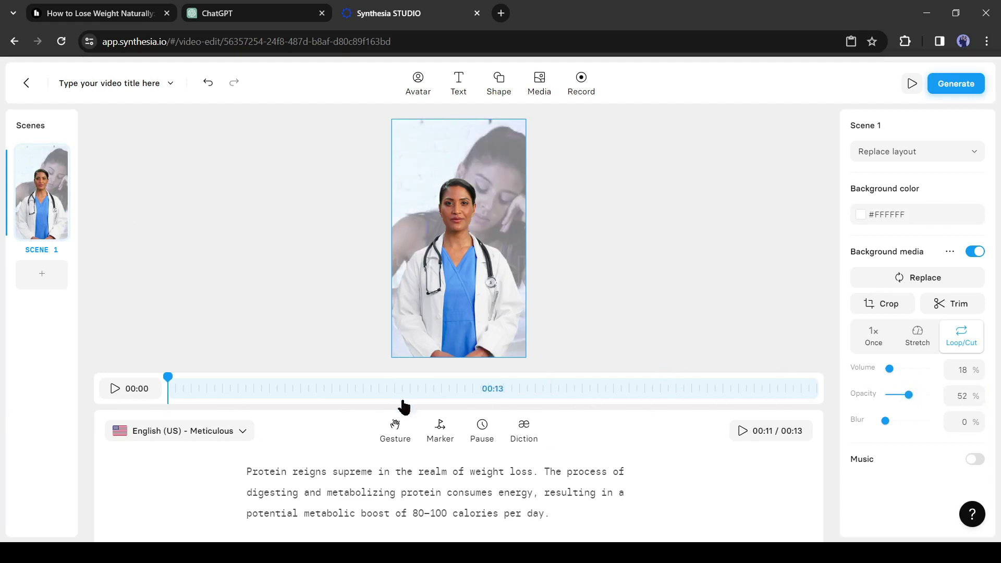
click(211, 432)
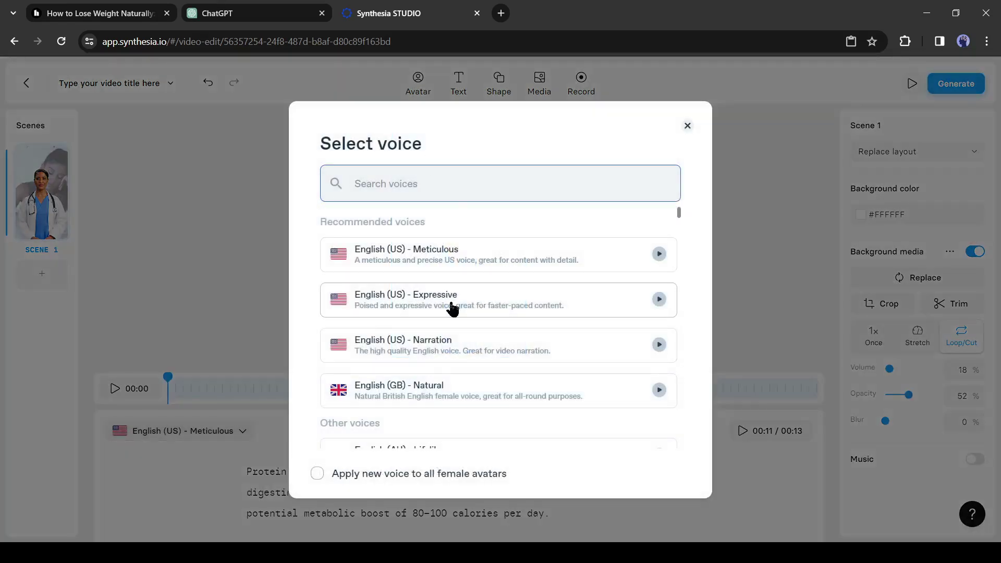
scroll(571, 351, down, 3)
scroll(572, 357, up, 3)
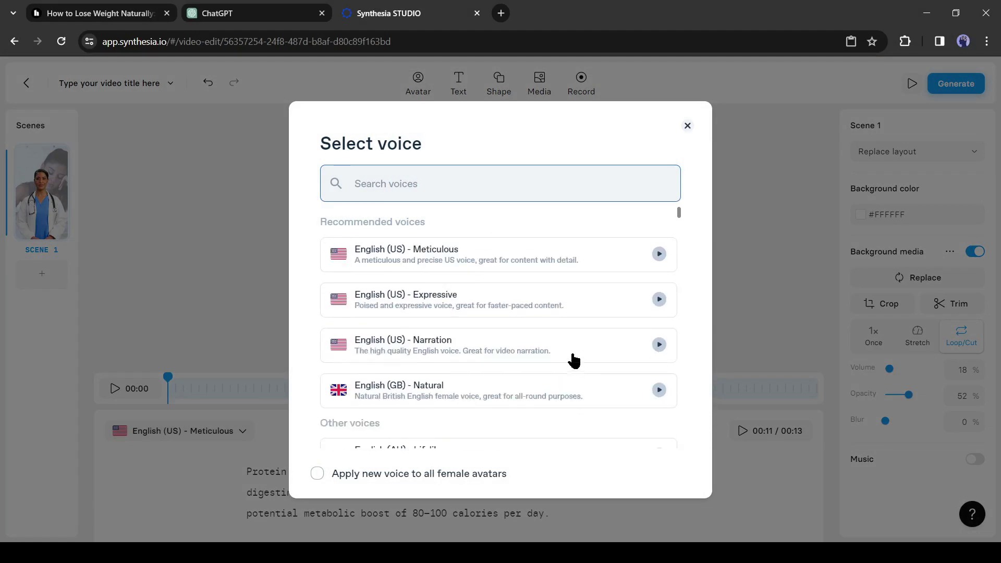
click(661, 347)
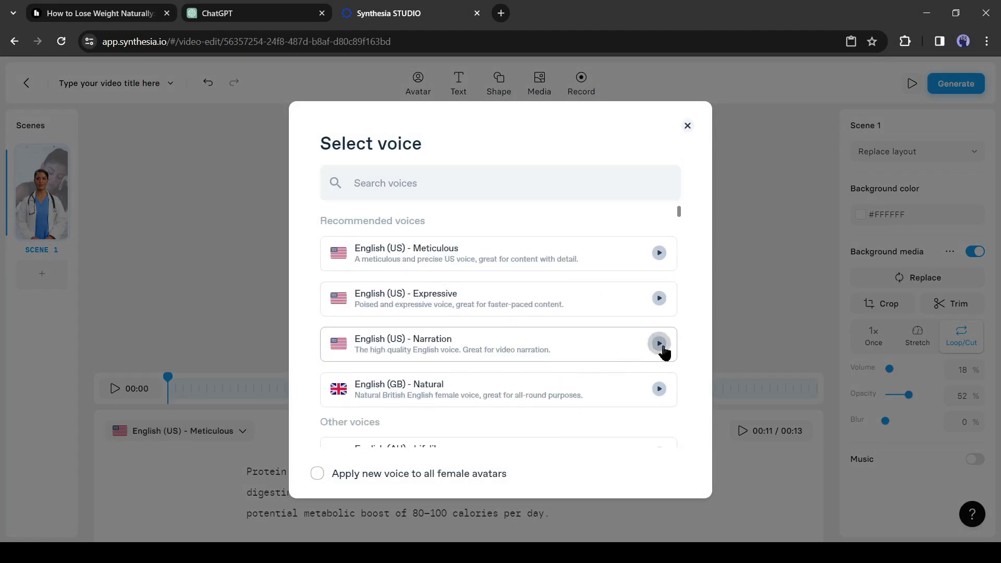
scroll(653, 360, down, 2)
click(317, 473)
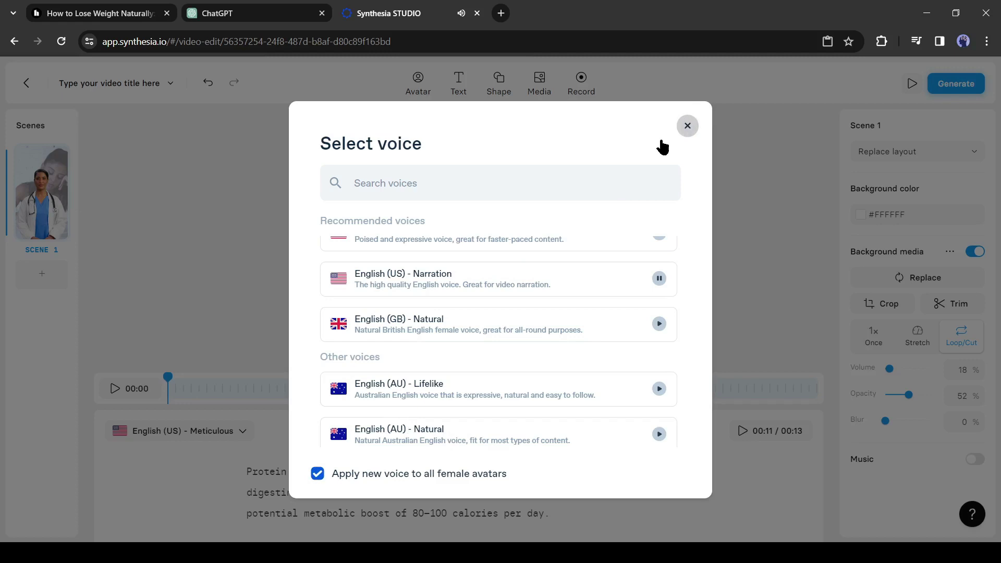
click(687, 125)
click(740, 431)
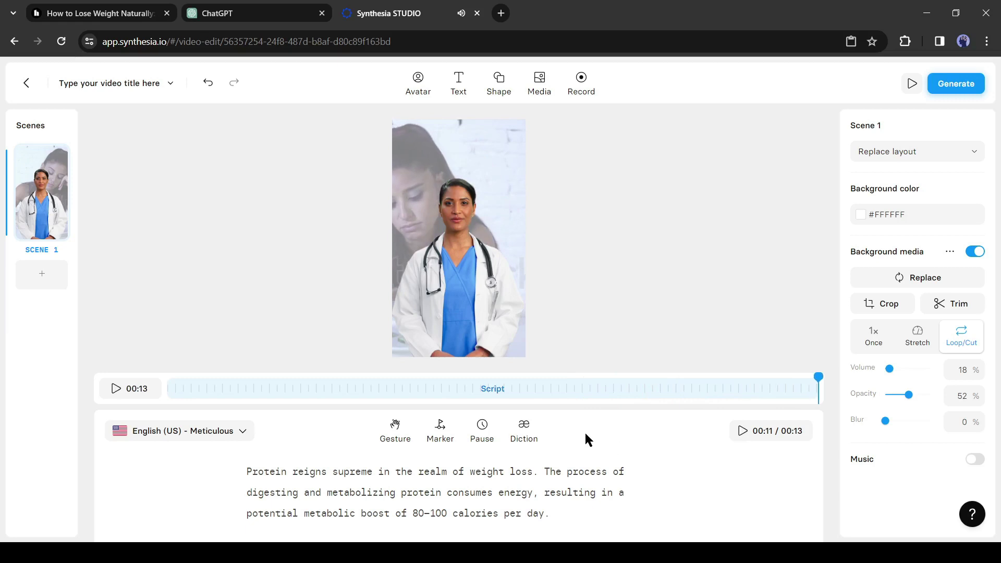
Step: Add a blank Scene 2 and paste ChatGPT's second paragraph, starting 'Furthermore', as its script
click(34, 285)
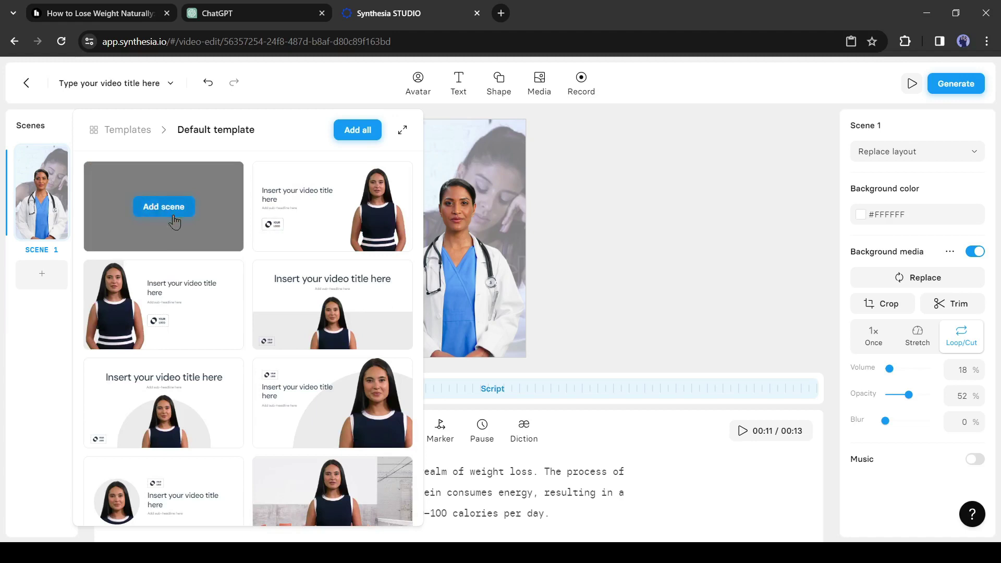
click(175, 222)
click(255, 13)
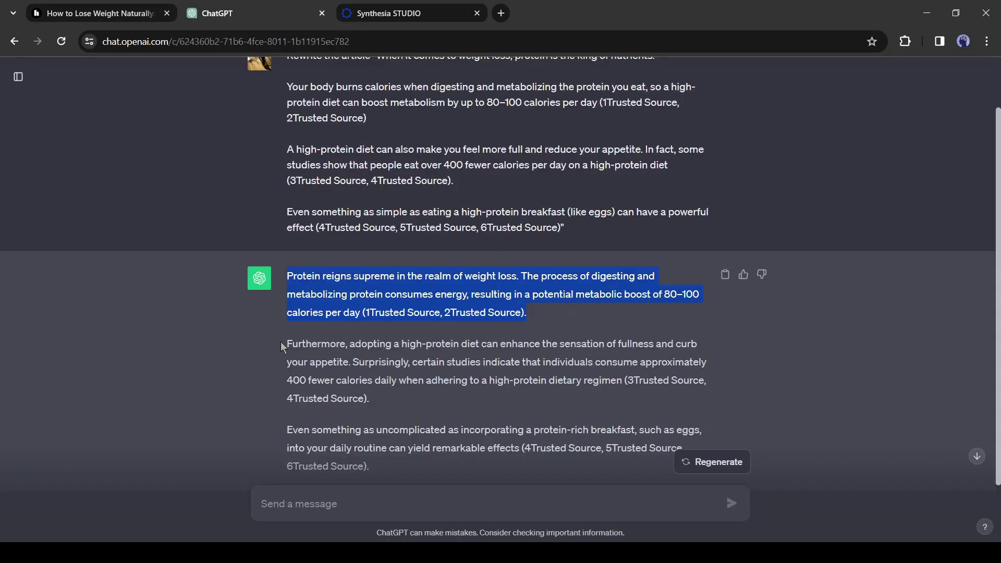
drag(283, 347, 607, 391)
key(ctrl+c)
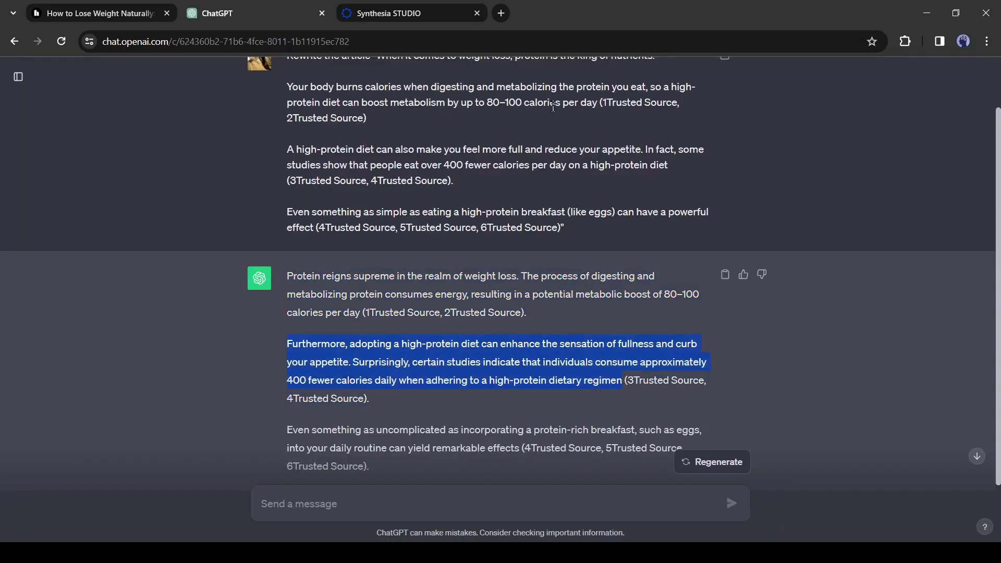
click(388, 13)
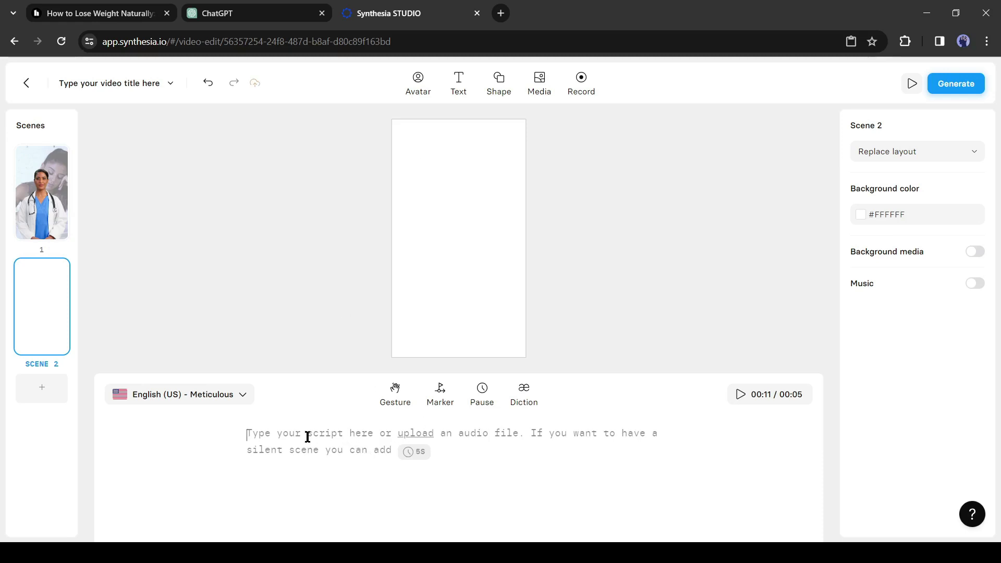
click(307, 437)
key(ctrl+v)
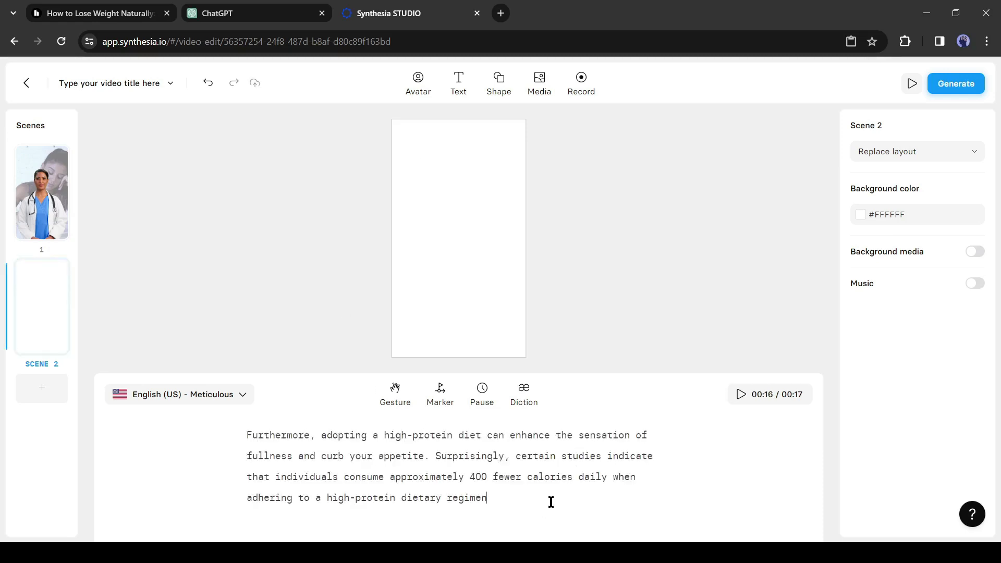
Step: Set the stock doctor-beside-vegetables clip as Scene 2's background, cropped to the portrait frame
click(973, 253)
click(554, 164)
text(w)
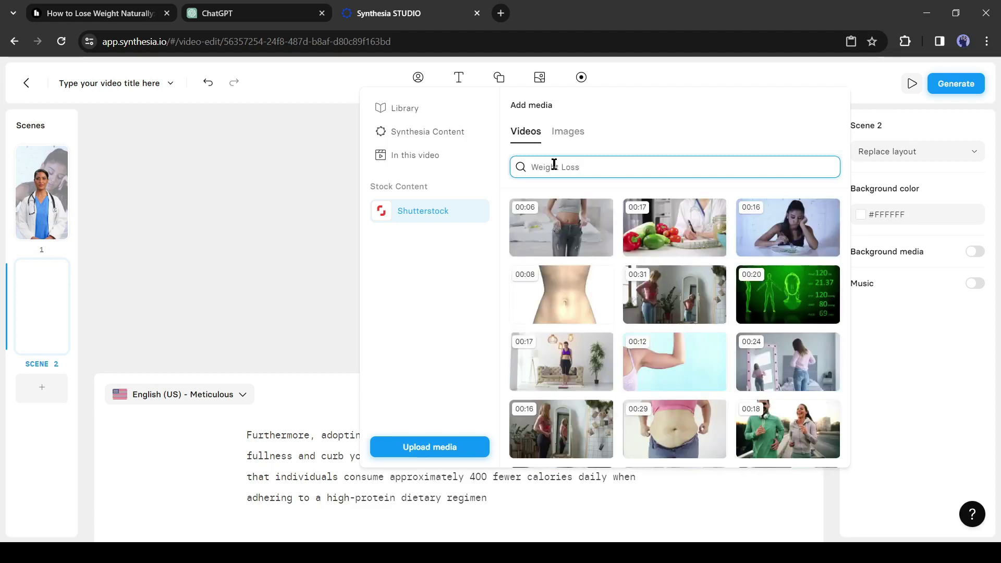
scroll(561, 304, down, 5)
click(690, 302)
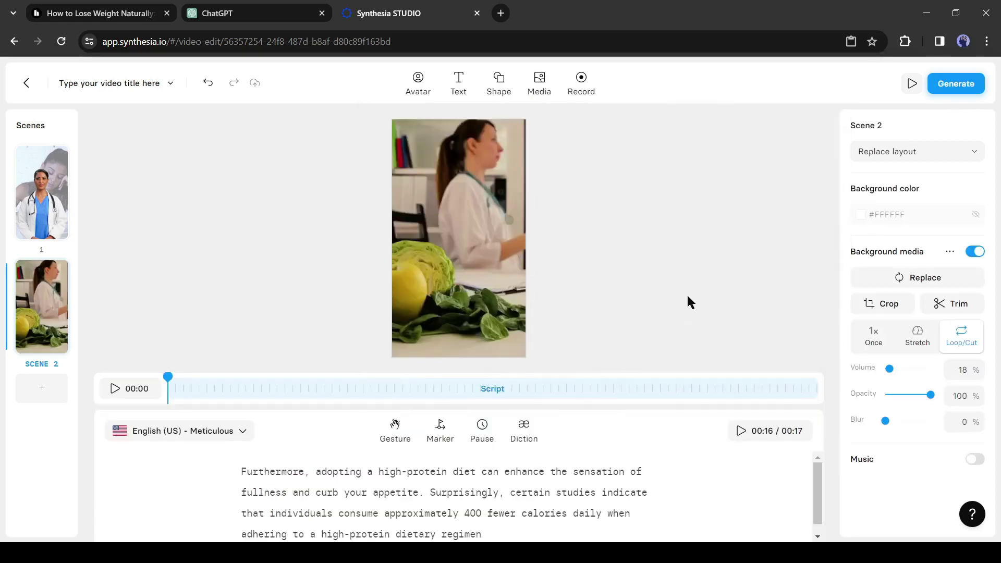
double_click(463, 204)
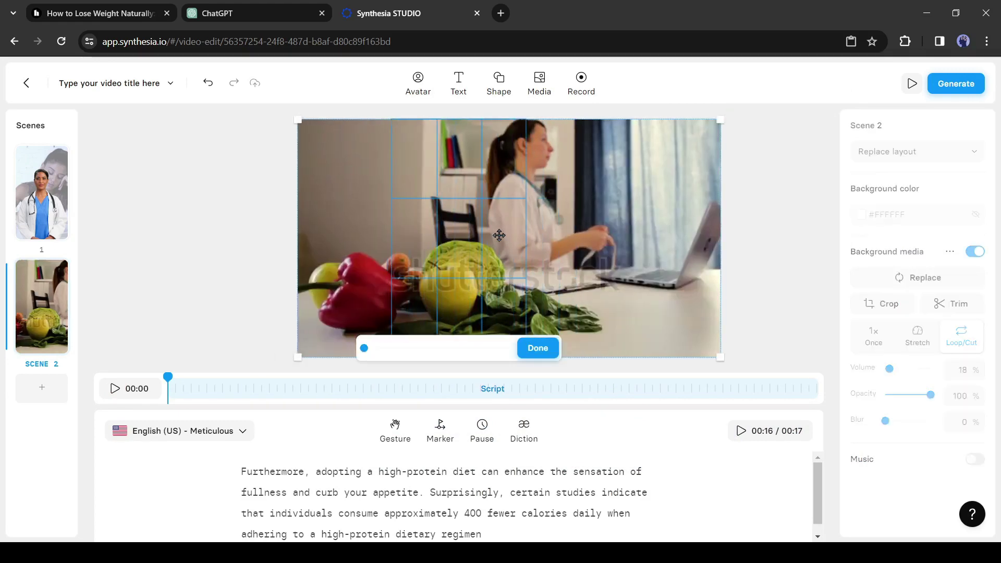
click(25, 308)
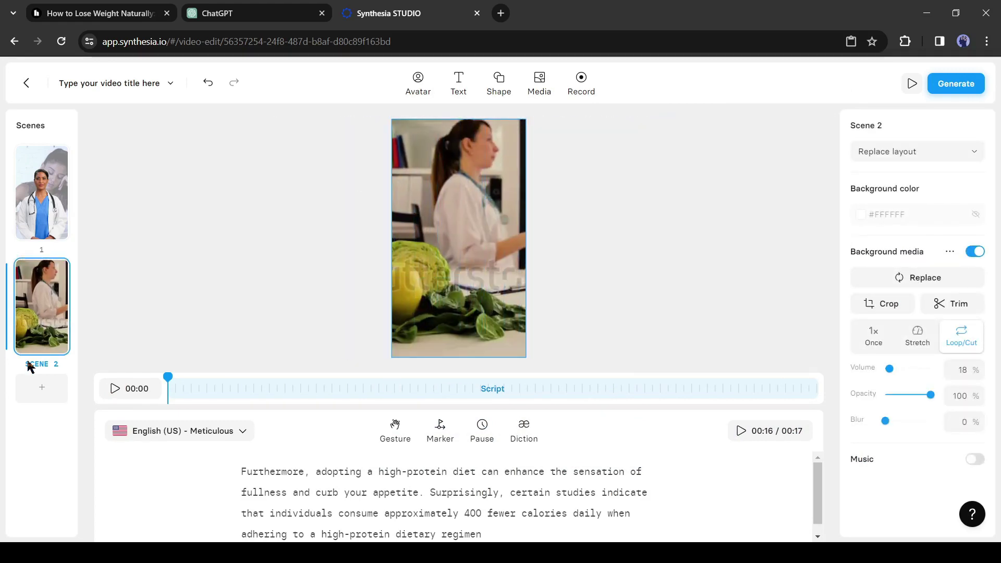
Step: Add the Olivia doctor avatar to Scene 2, shift it left and enlarge it to 1205×1505
click(432, 91)
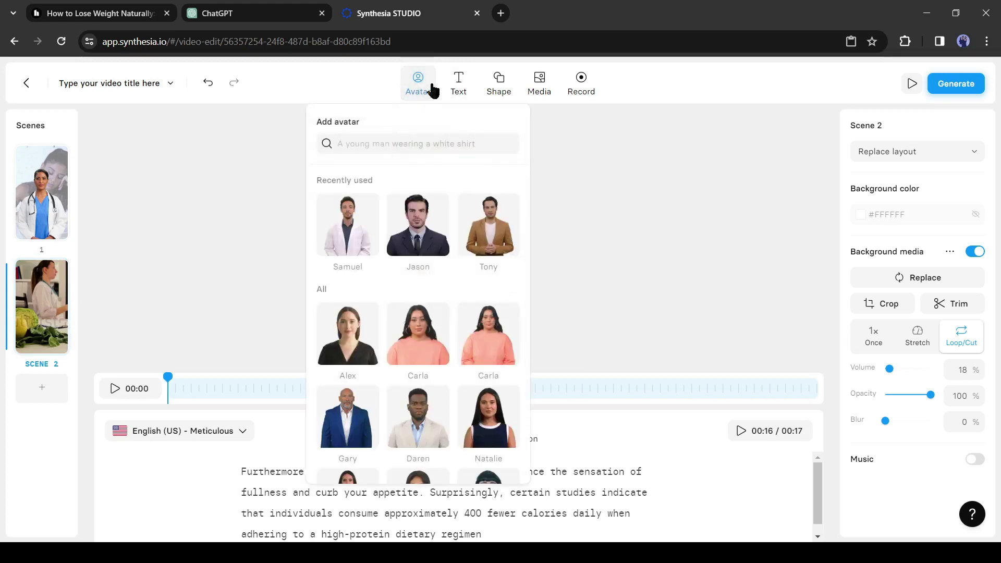
scroll(389, 258, down, 10)
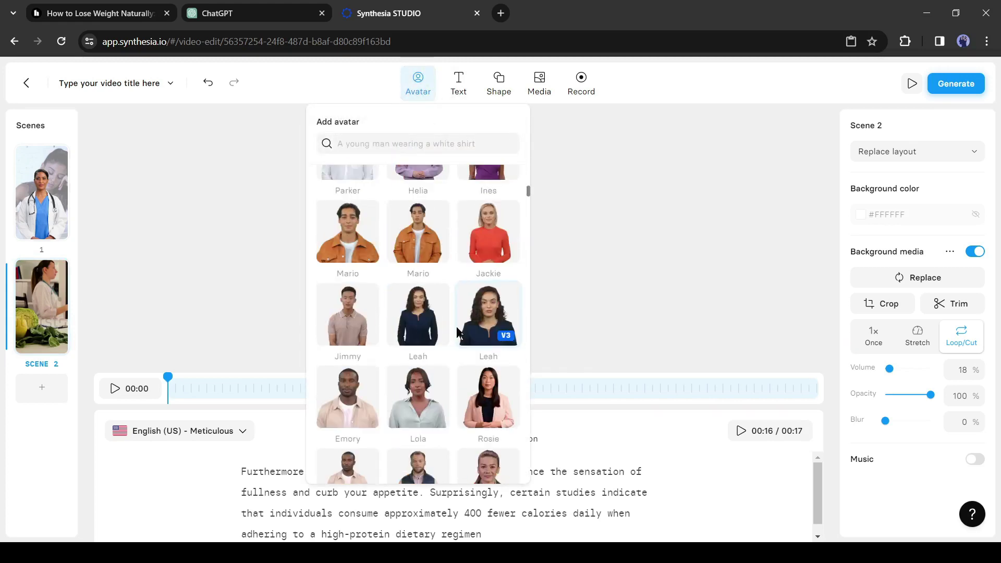
click(417, 326)
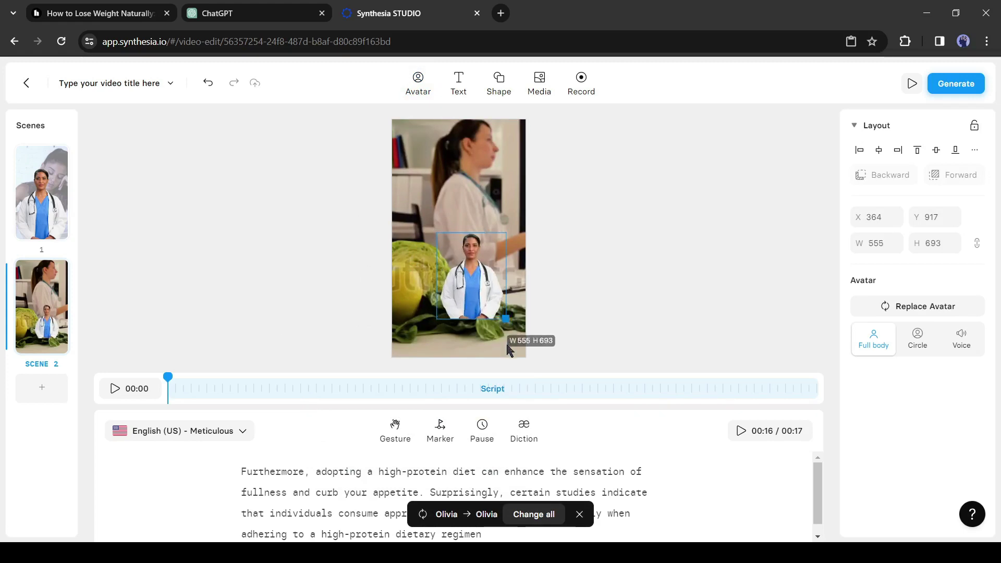
drag(482, 309, 456, 310)
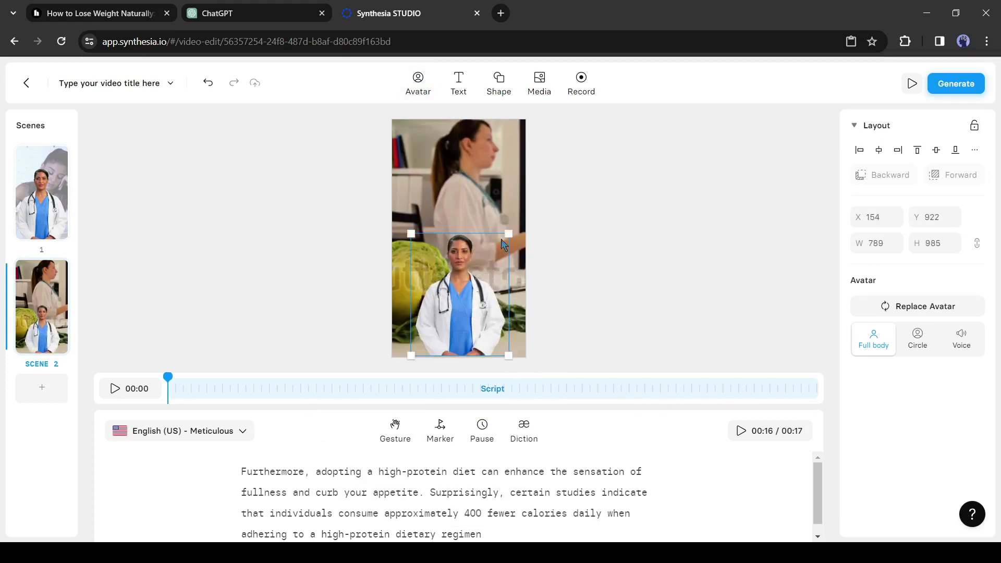
drag(509, 233, 537, 171)
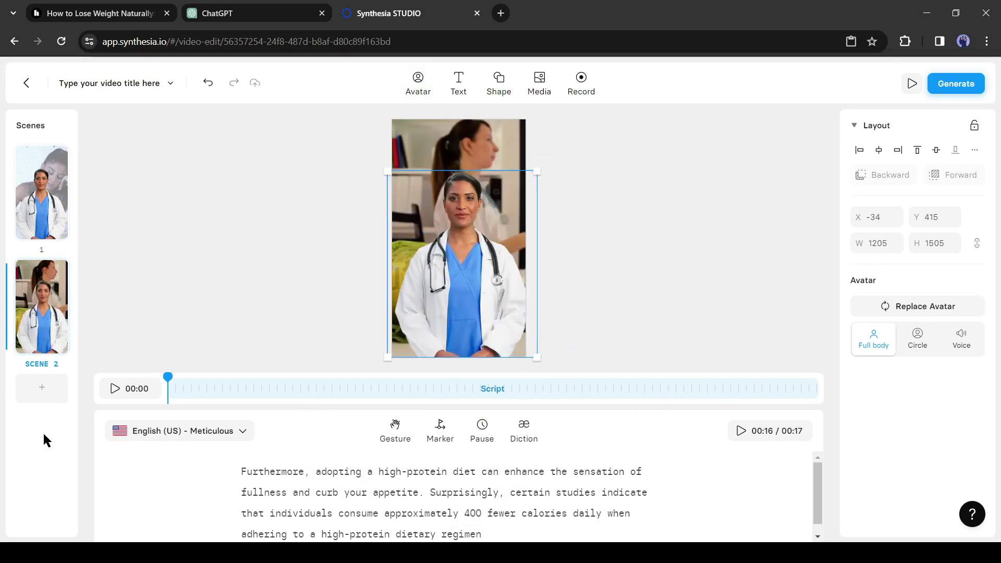
click(34, 308)
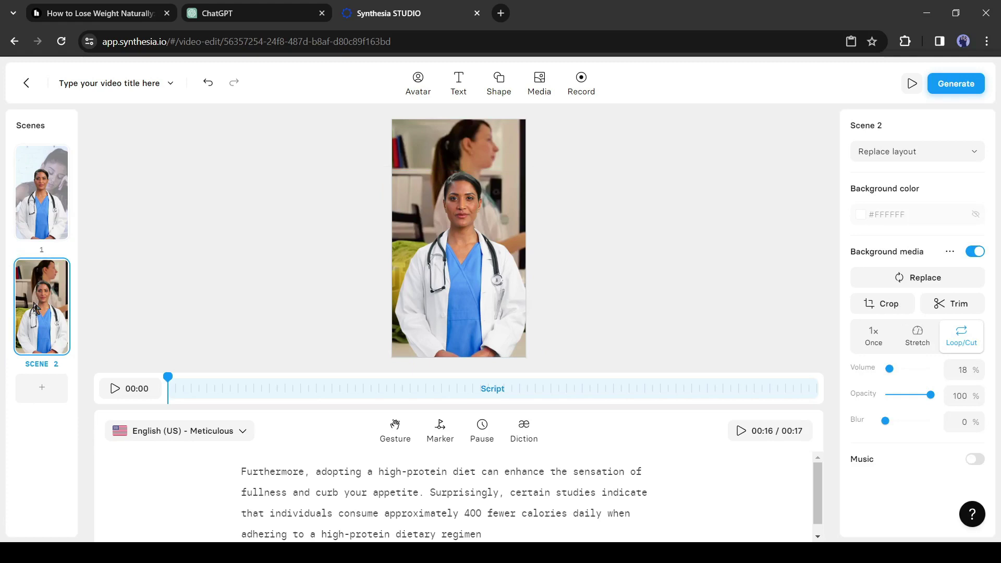
Step: Duplicate Scene 2 into Scene 3 and replace its script with ChatGPT's protein-rich breakfast paragraph
right_click(35, 308)
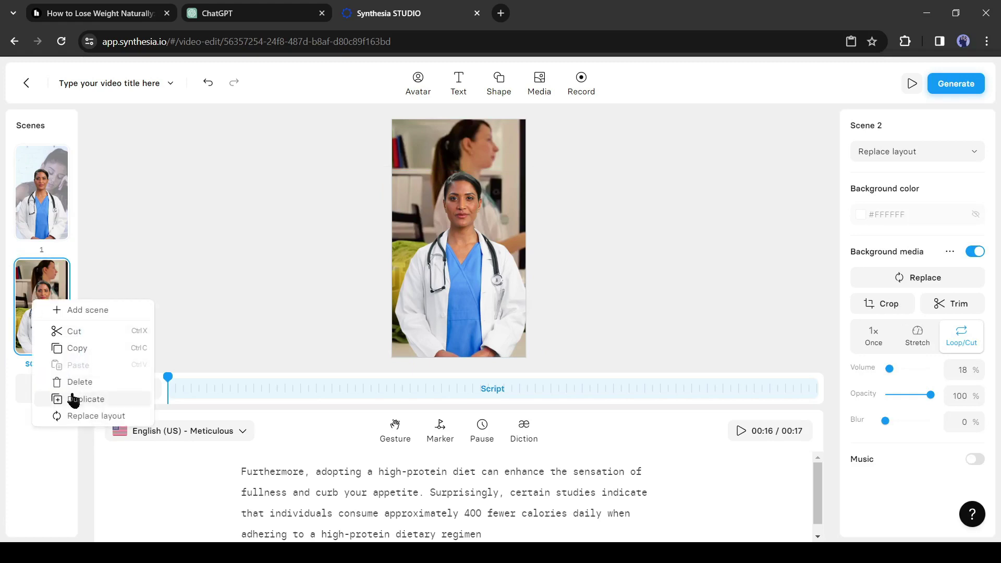
click(99, 398)
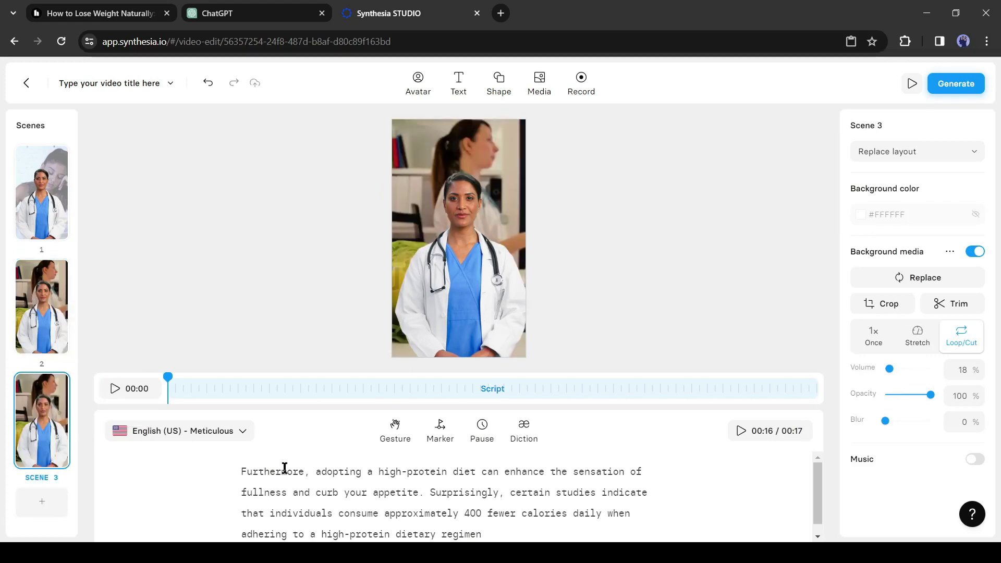
click(235, 7)
drag(288, 359, 571, 377)
key(ctrl+c)
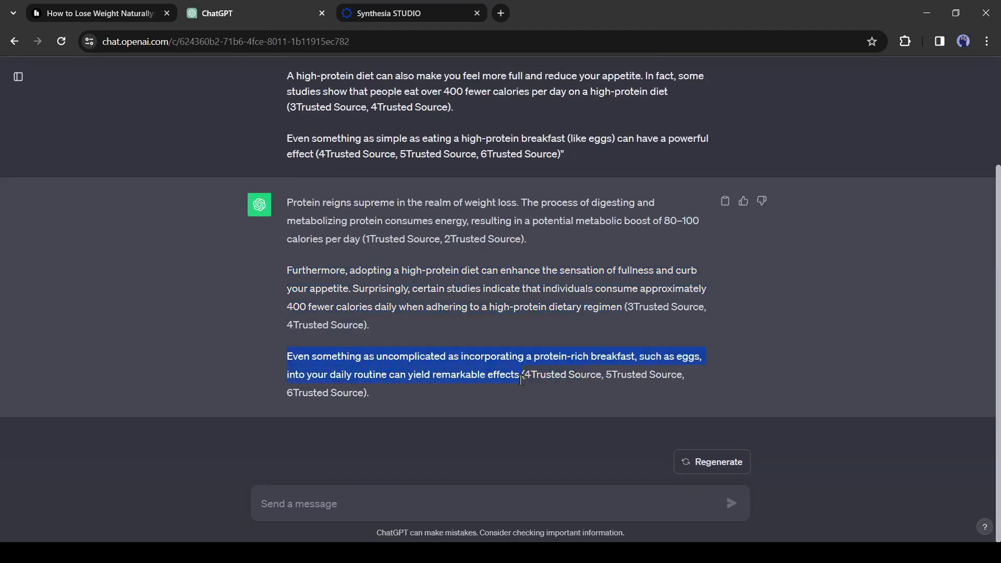
key(ctrl+Tab)
key(ctrl+a)
key(ctrl+v)
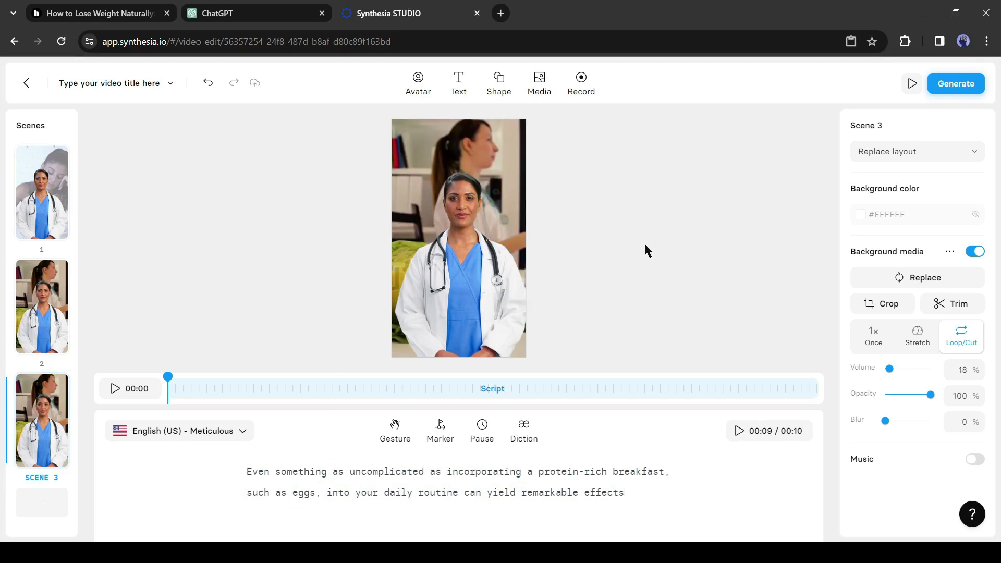
Step: Make Scene 3's doctor avatar a circle cut-out and enlarge it in the lower right
click(480, 239)
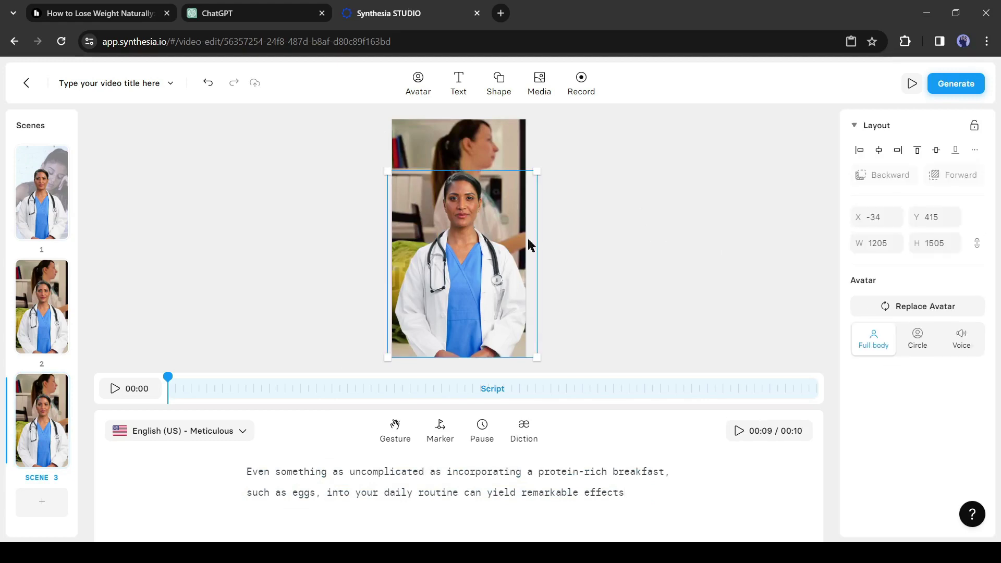
click(916, 339)
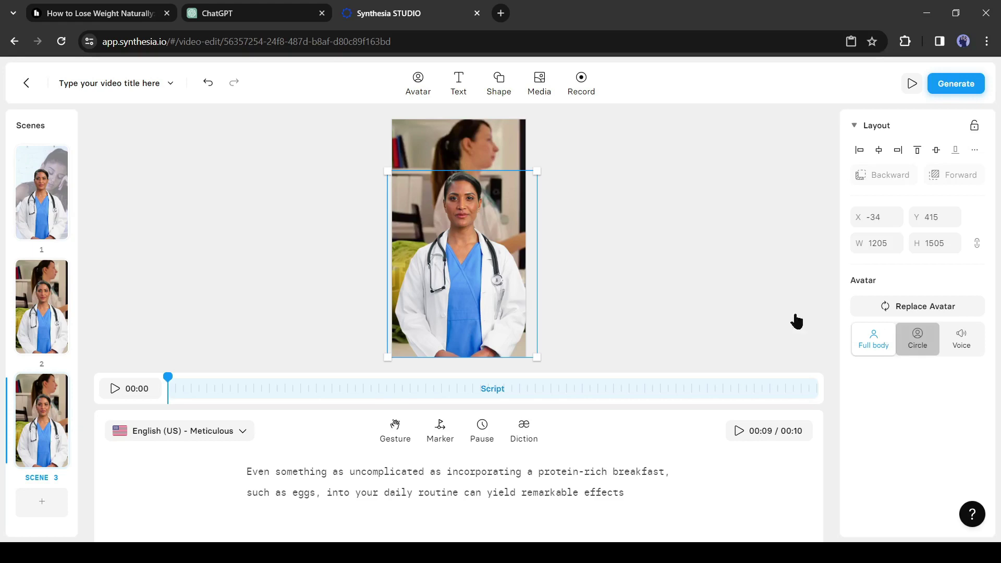
drag(483, 314, 441, 273)
Step: Replace Scene 3's background with the woman-in-headband clip from a 'protein' stock search
click(480, 199)
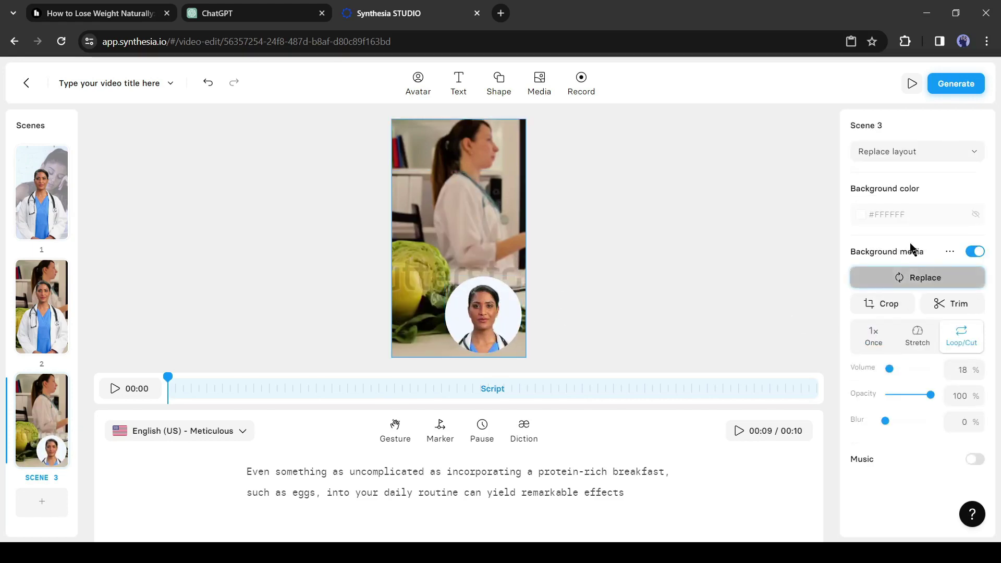
click(925, 277)
click(594, 167)
text(protein)
scroll(675, 373, down, 3)
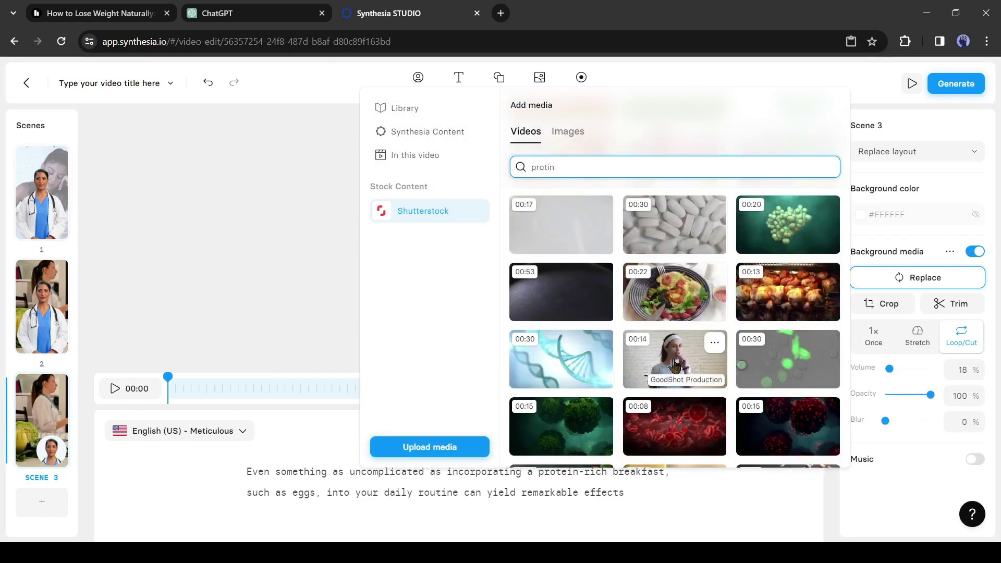
click(674, 368)
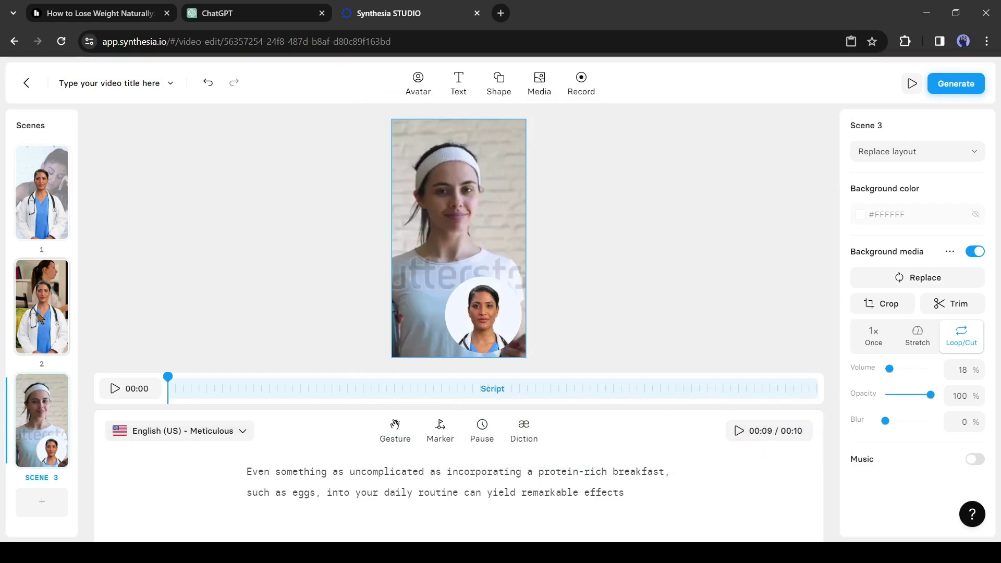
click(37, 183)
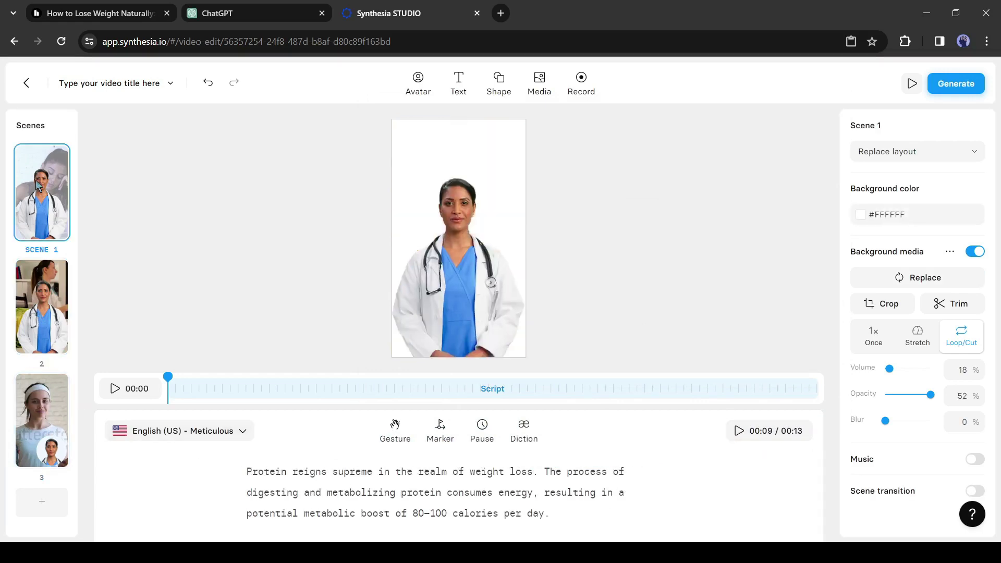
click(911, 83)
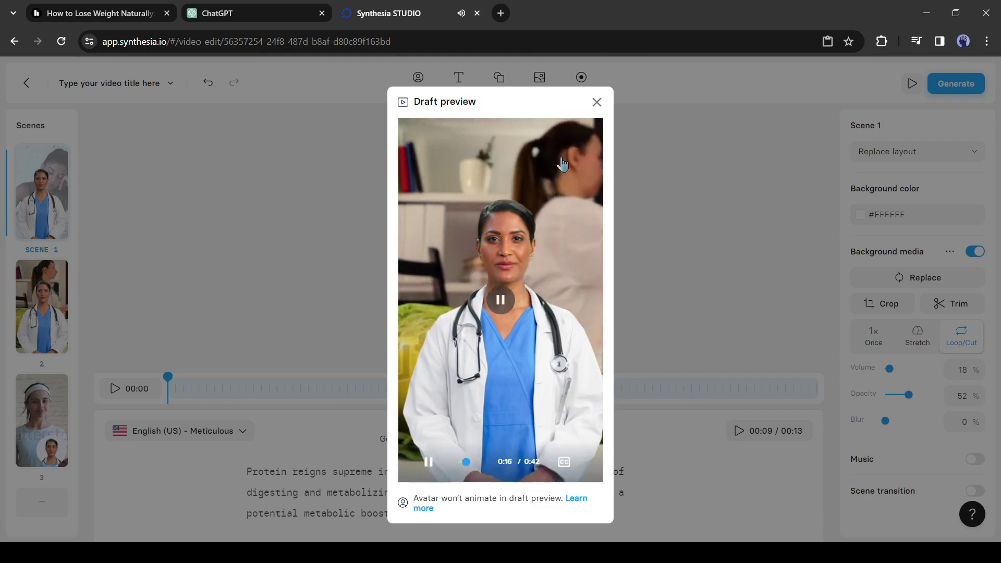
click(595, 102)
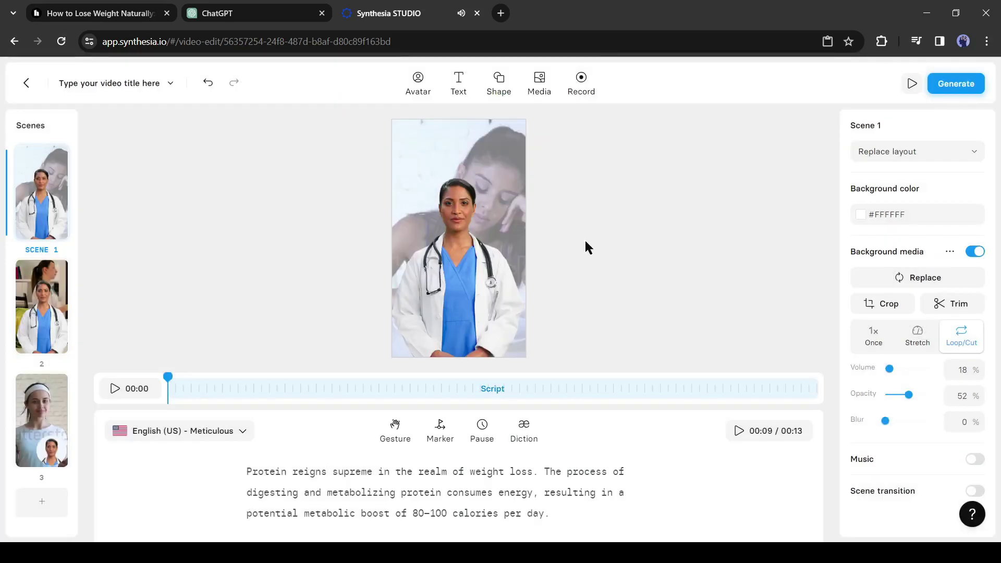
Step: Generate 'Weight Loss Video' with description 'First Weight Loss video' and captions included
click(961, 83)
click(851, 130)
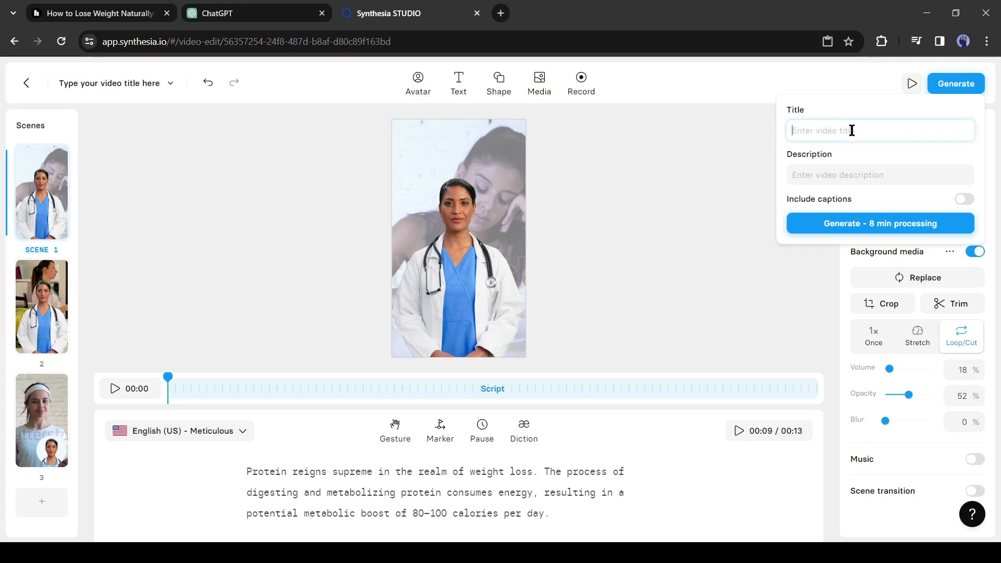
click(855, 177)
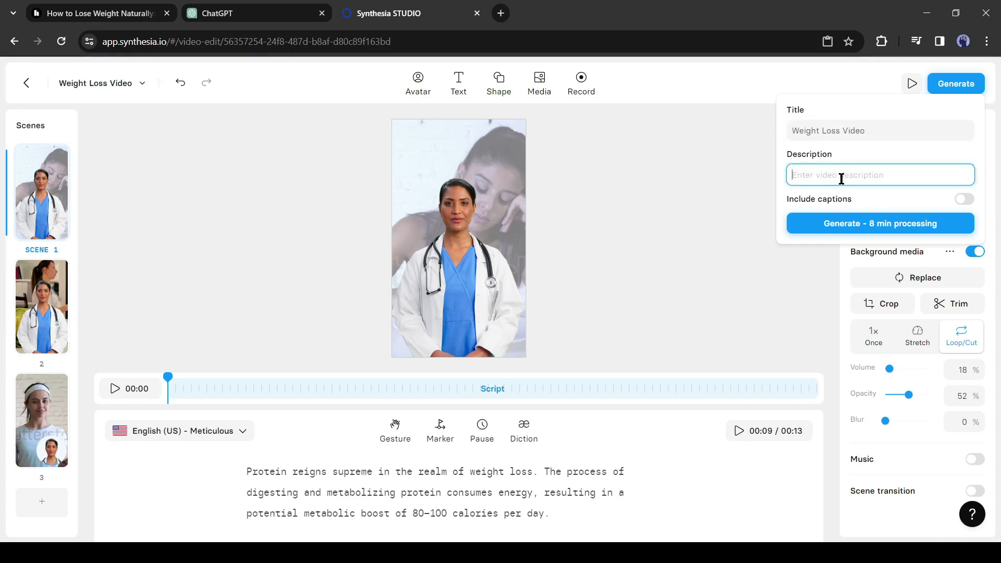
click(964, 199)
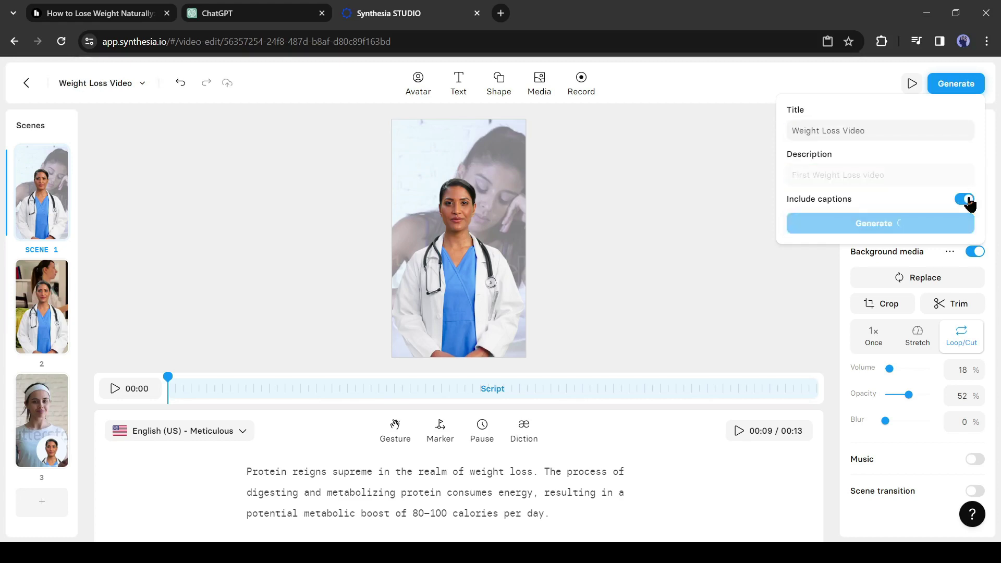
click(868, 223)
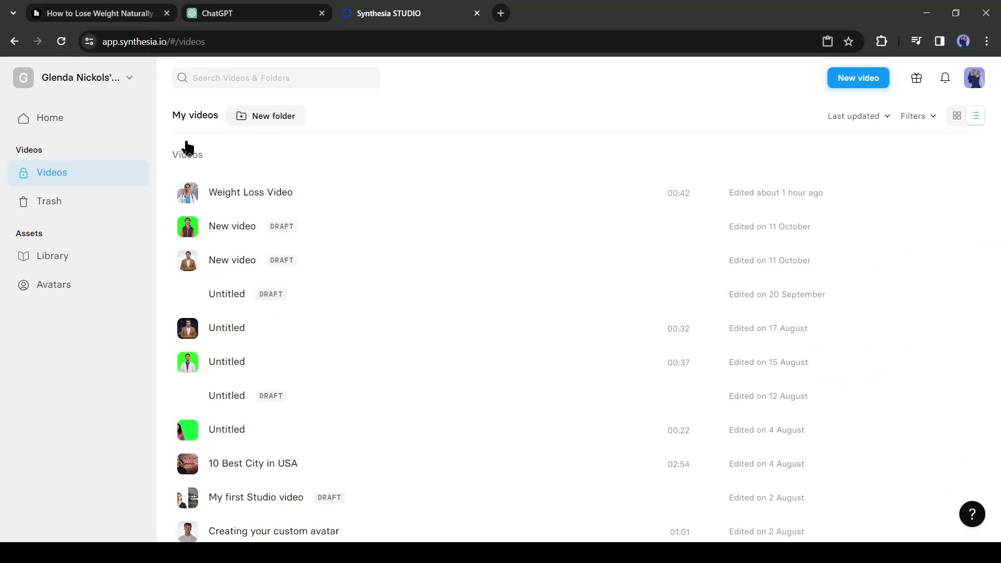
Step: Open the finished 'Weight Loss Video' from My videos, play it, then pause
click(526, 202)
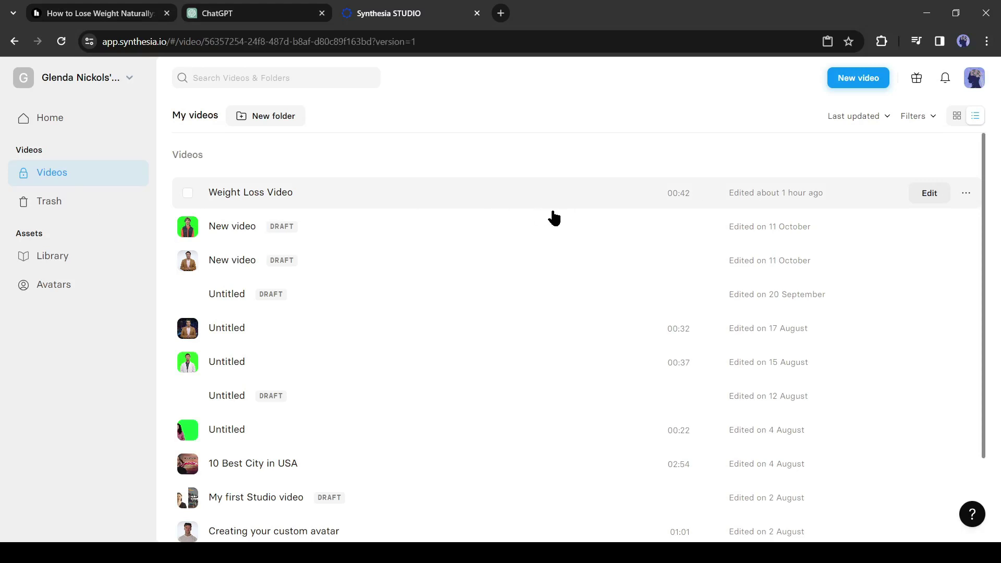
click(561, 281)
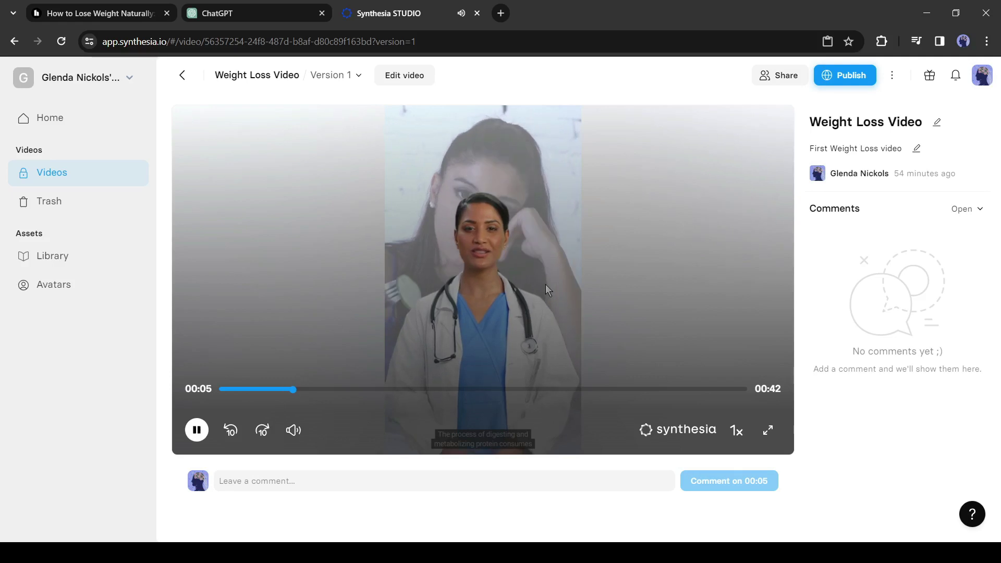
click(197, 437)
Step: Download the finished 'Weight Loss Video' from the video's options menu
click(197, 430)
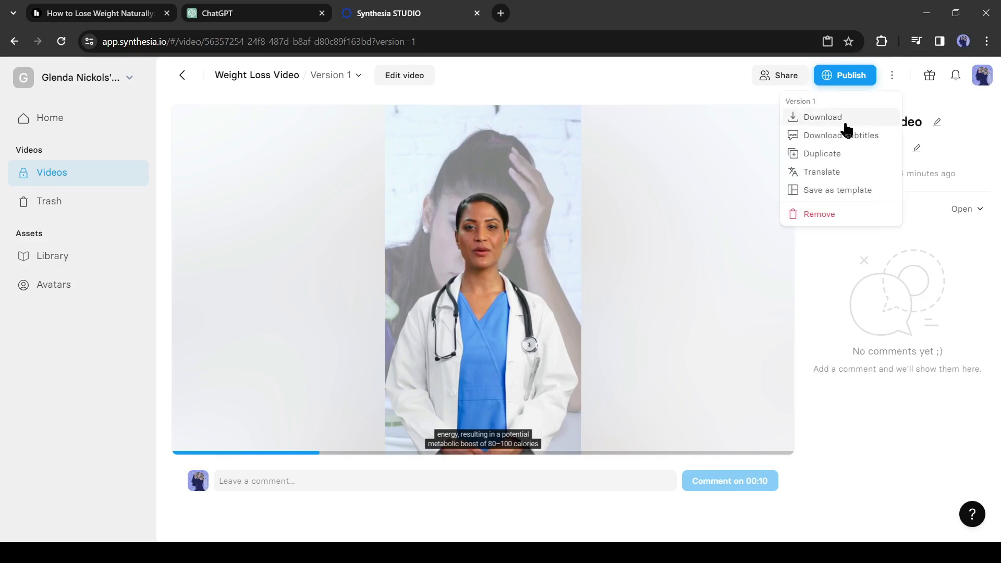
click(847, 119)
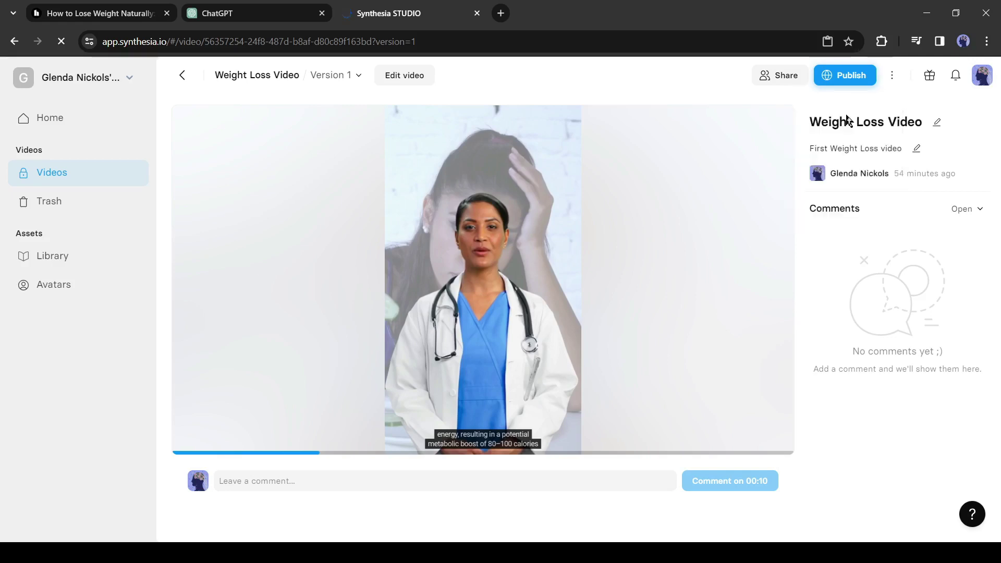